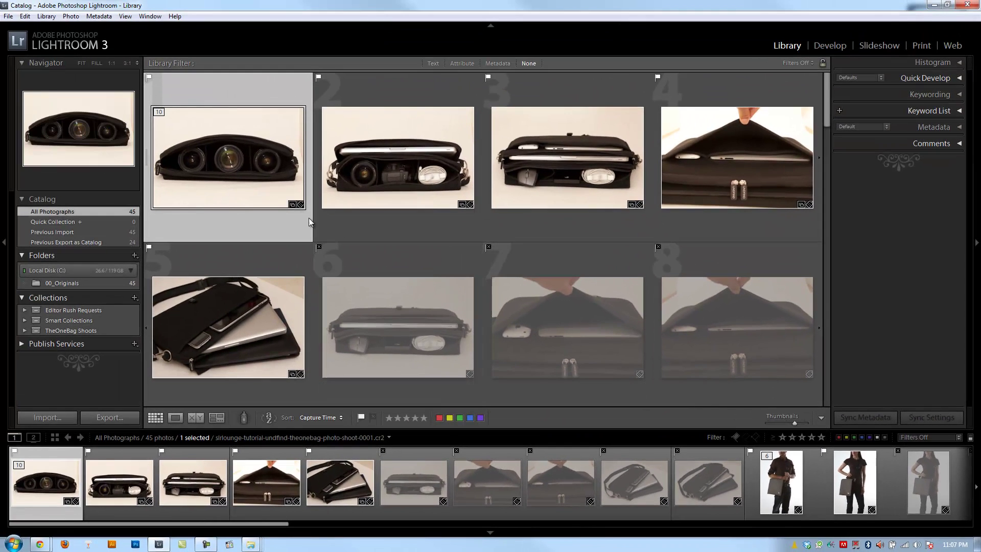
- Hide the Library Filter bar and then show it again
mouse_move(264, 192)
mouse_move(189, 135)
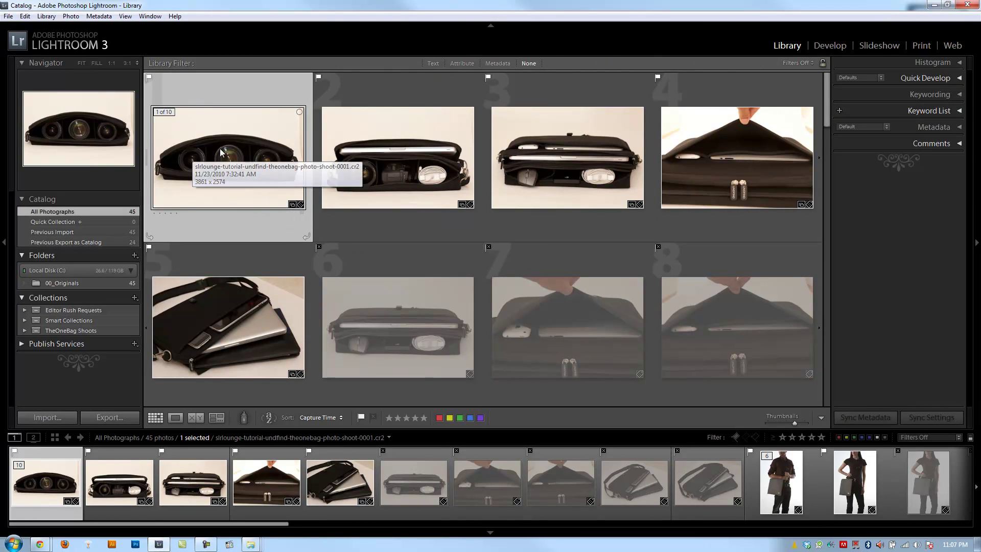
key("backslash")
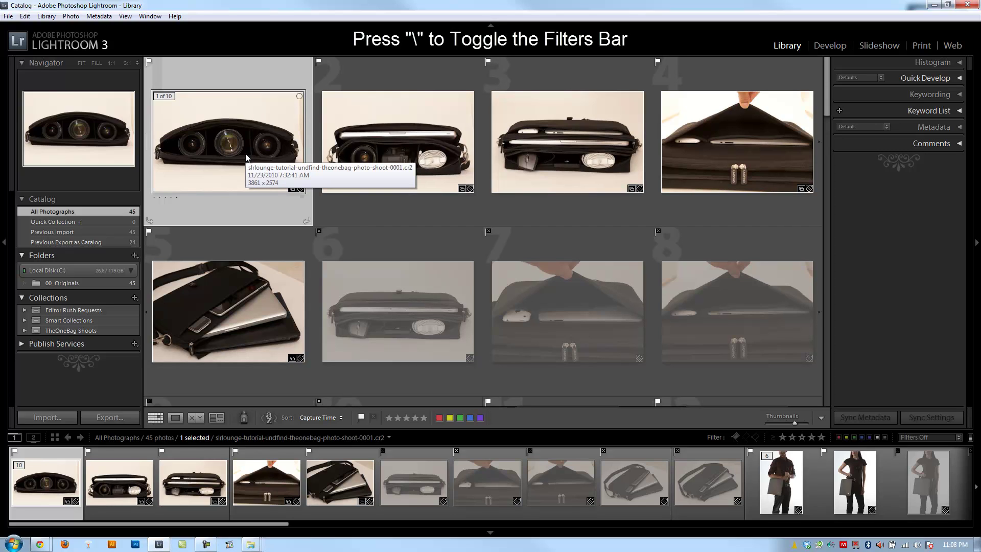
key("backslash")
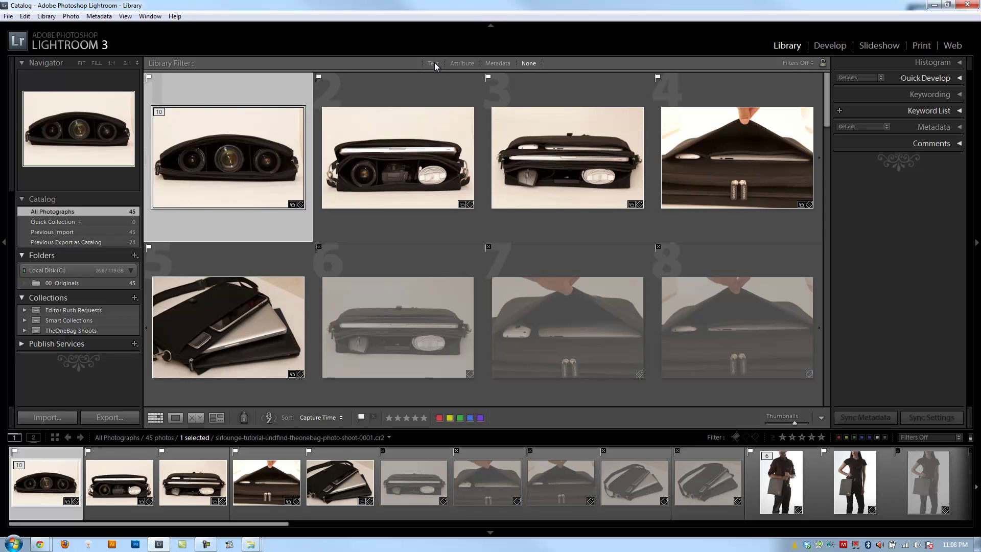
- Open the Text filter set to Any Searchable Field with the Contains rule
key("ctrl+f")
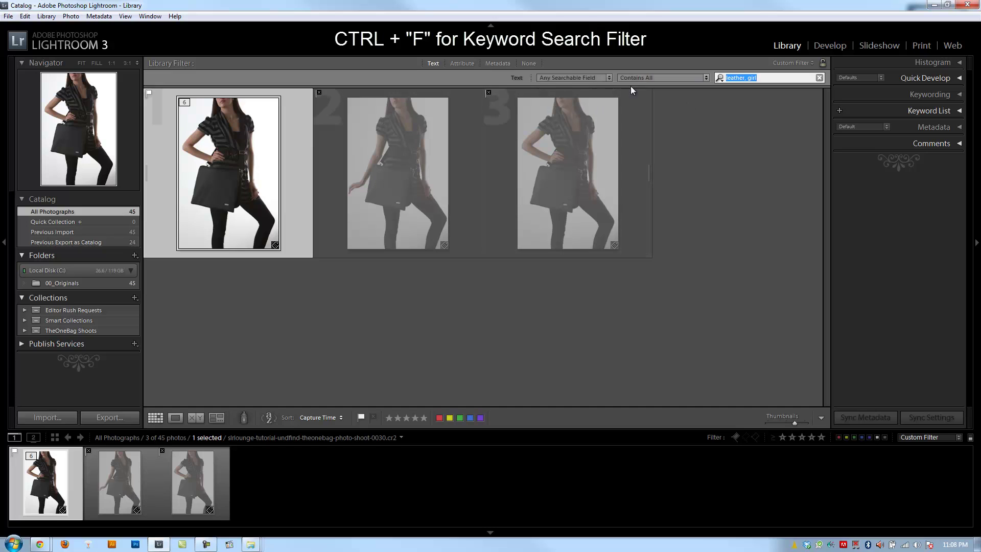
left_click(569, 78)
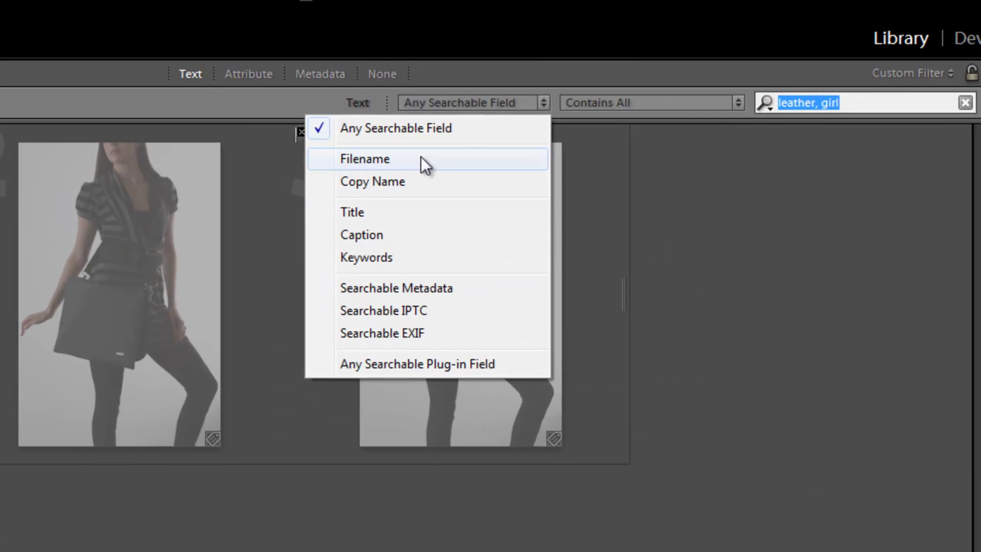
left_click(437, 131)
left_click(605, 107)
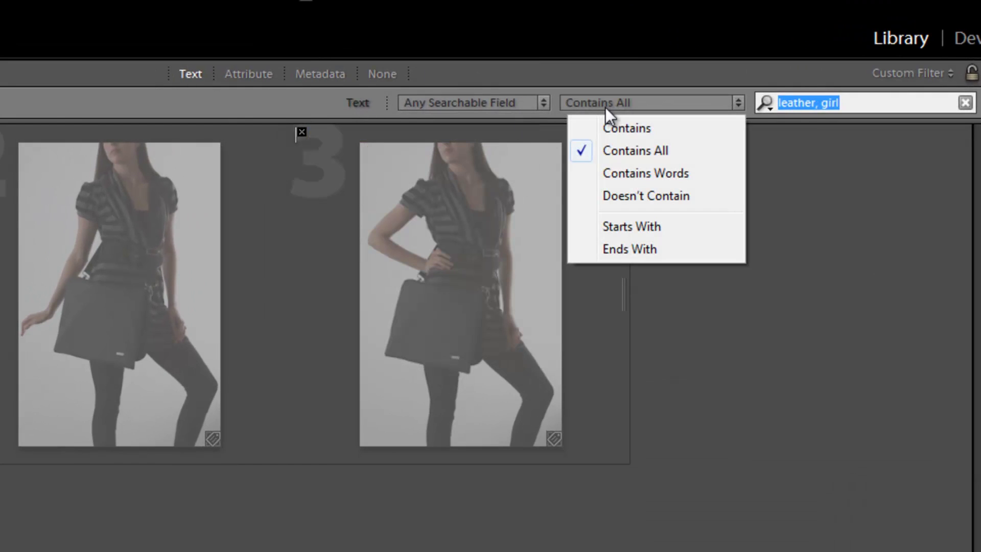
left_click(618, 132)
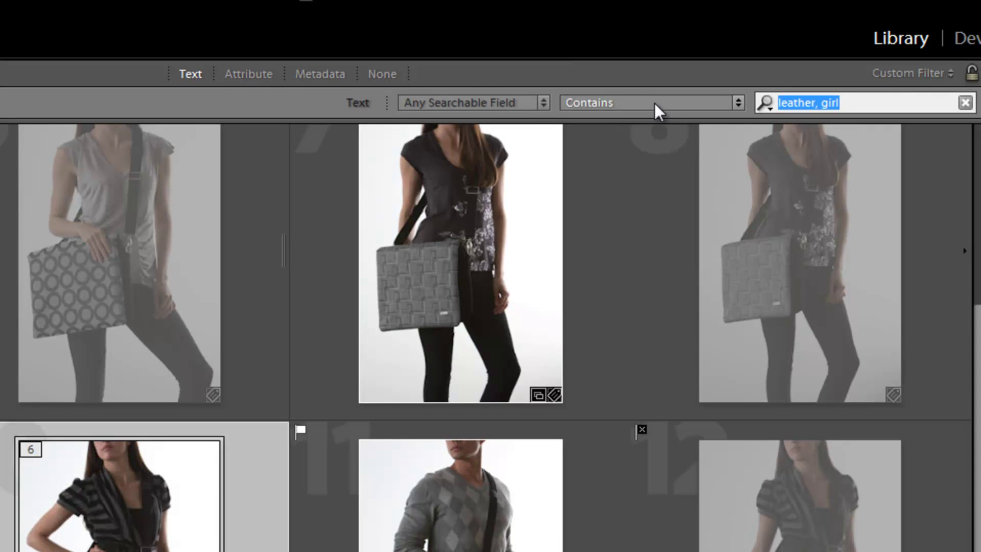
- Search for 'leather', narrowing the grid to 6 of 45 photos
left_click(871, 103)
left_click(862, 95)
type("leaht")
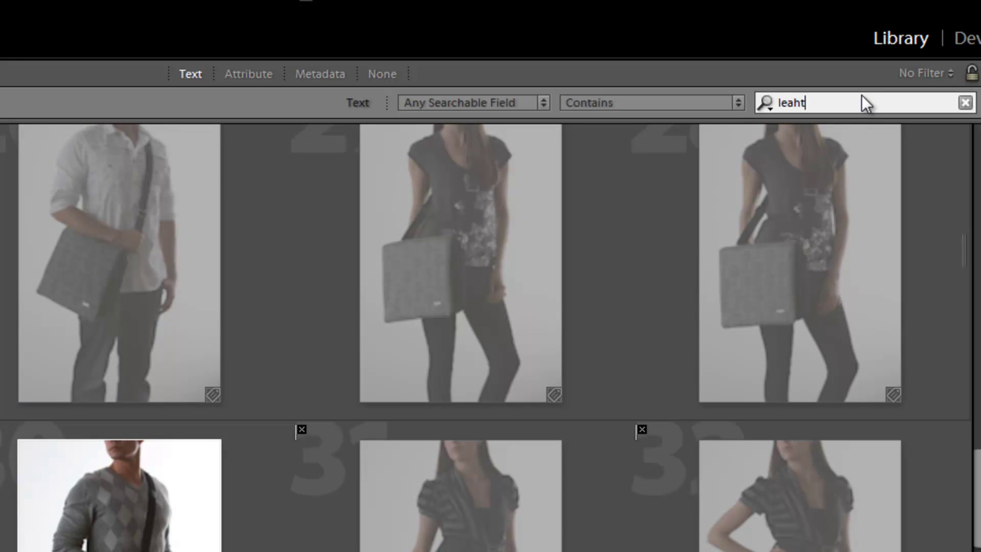
key("BackSpace")
type("ther")
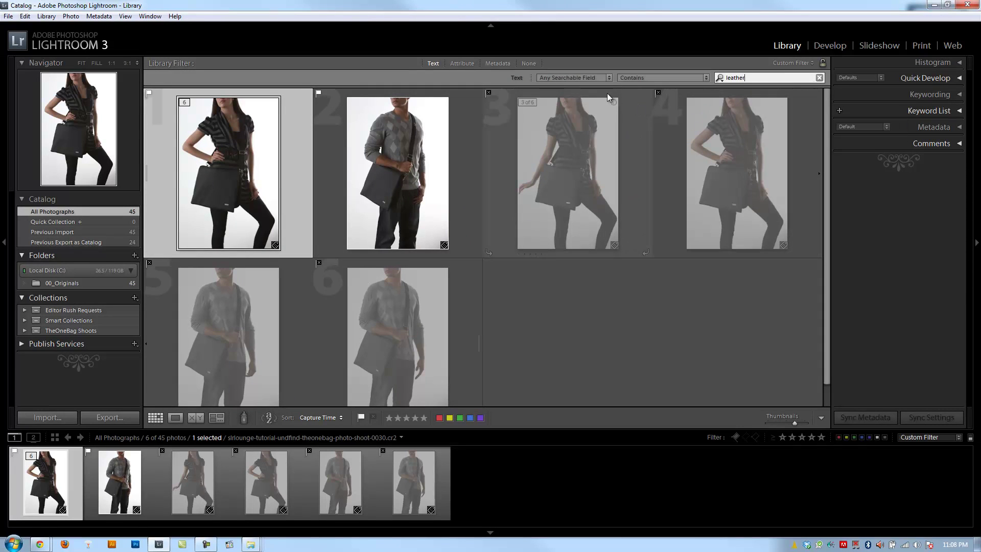
left_click(584, 76)
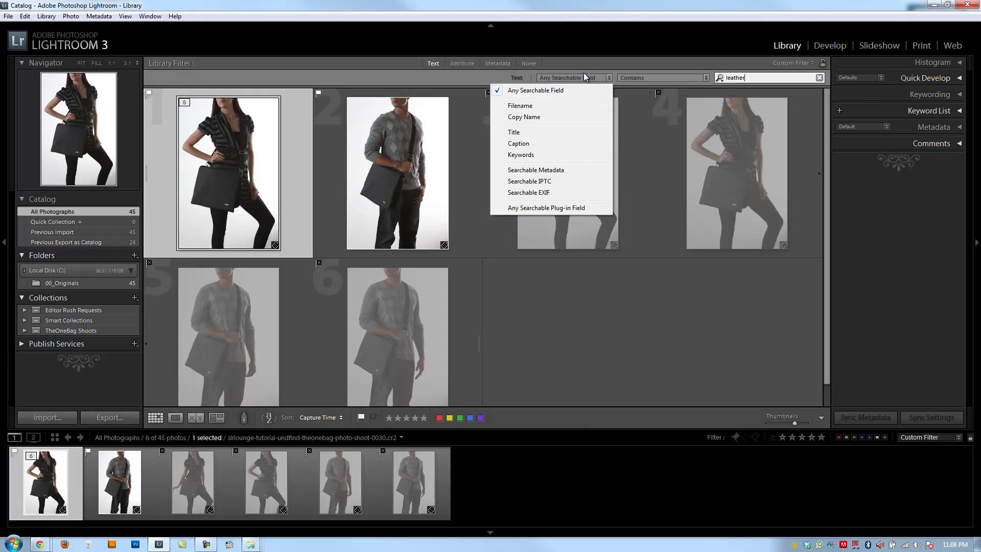
left_click(584, 74)
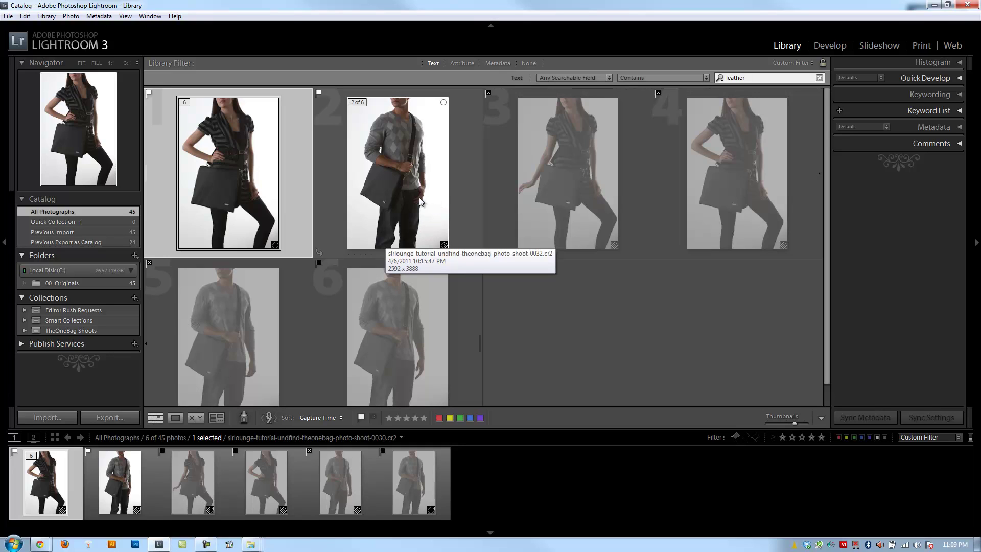
- Turn on the Attribute filter's Flagged toggle so only the 2 flagged leather photos remain
left_click(461, 62)
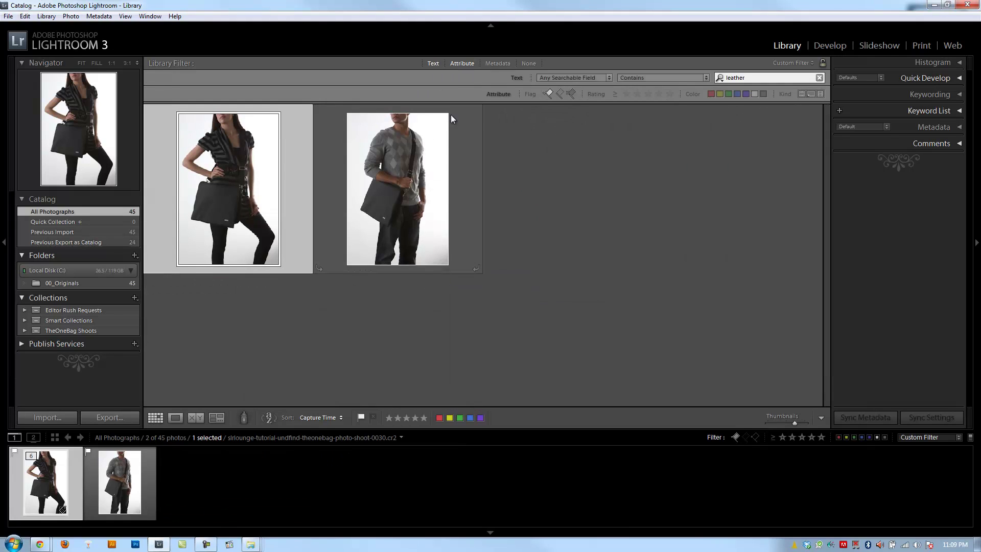
left_click(549, 94)
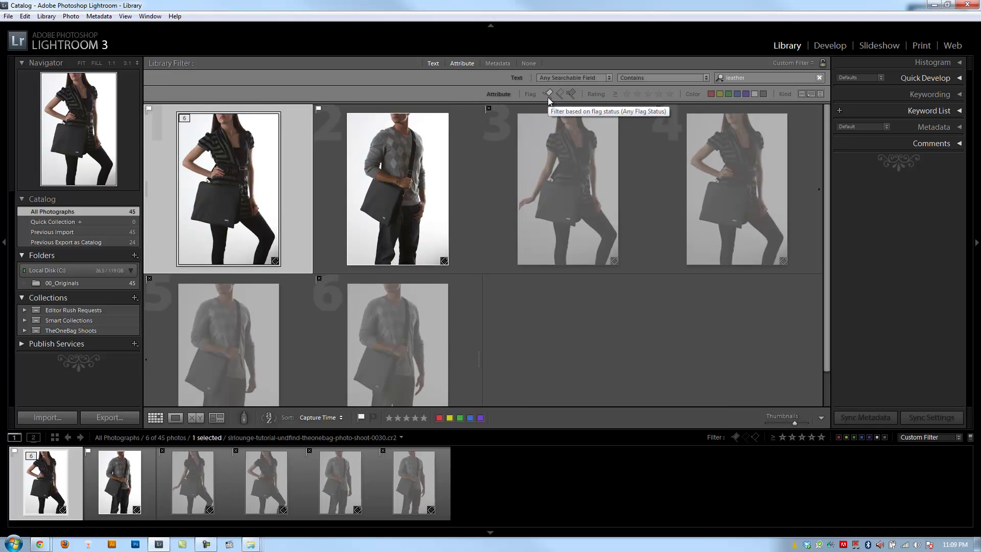
left_click(548, 96)
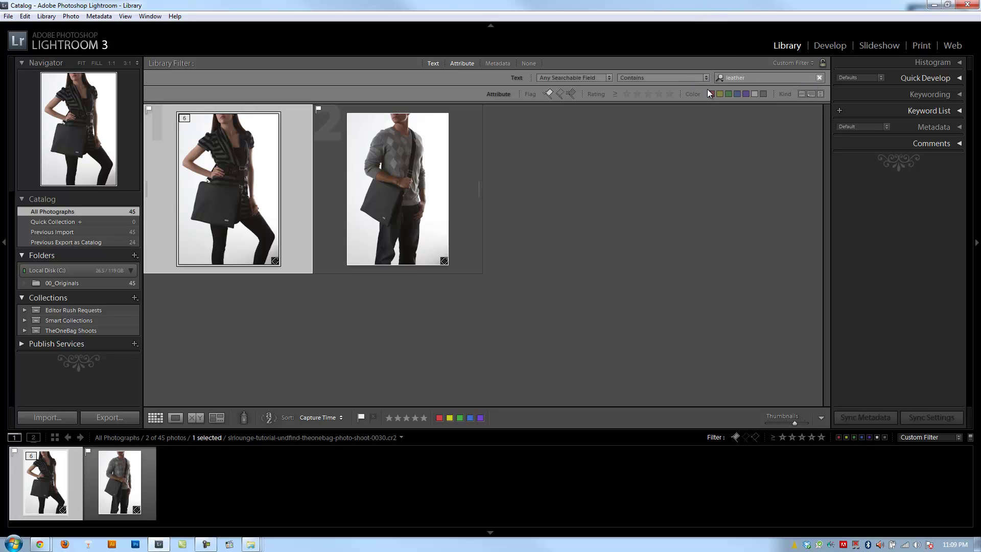
- Switch the text rule to Contains All and search 'cow hide, girl', leaving 1 photo
left_click(640, 77)
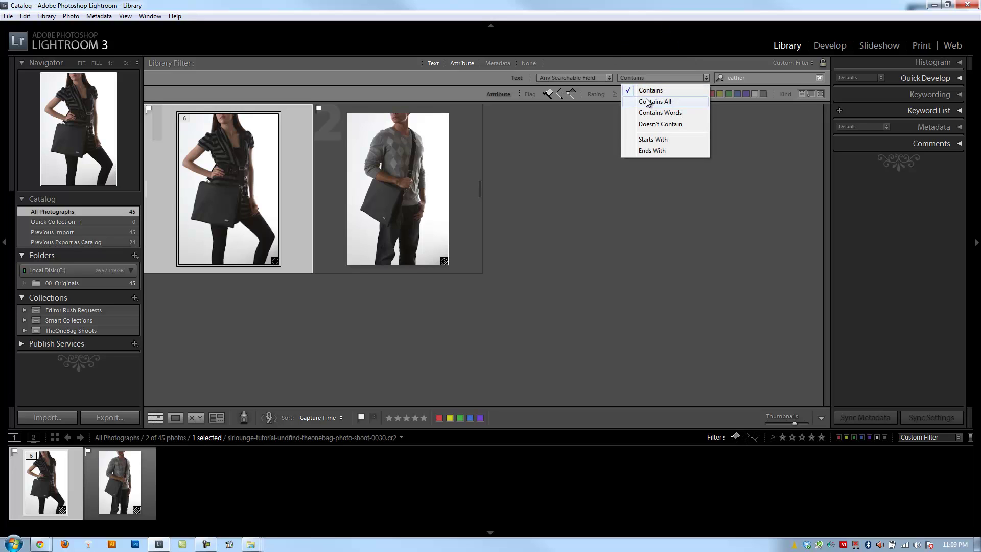
left_click(648, 103)
left_click(728, 76)
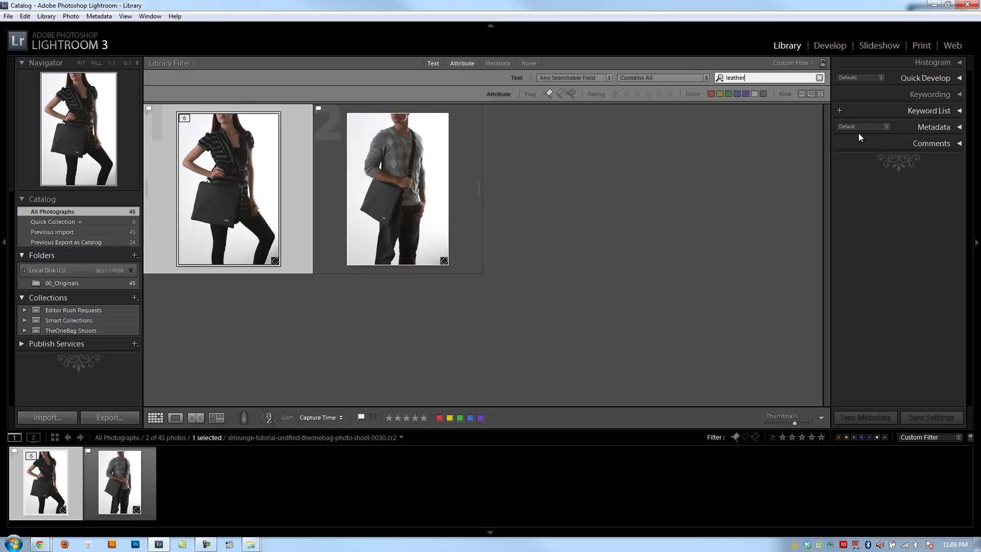
type(", girl")
left_click(470, 200)
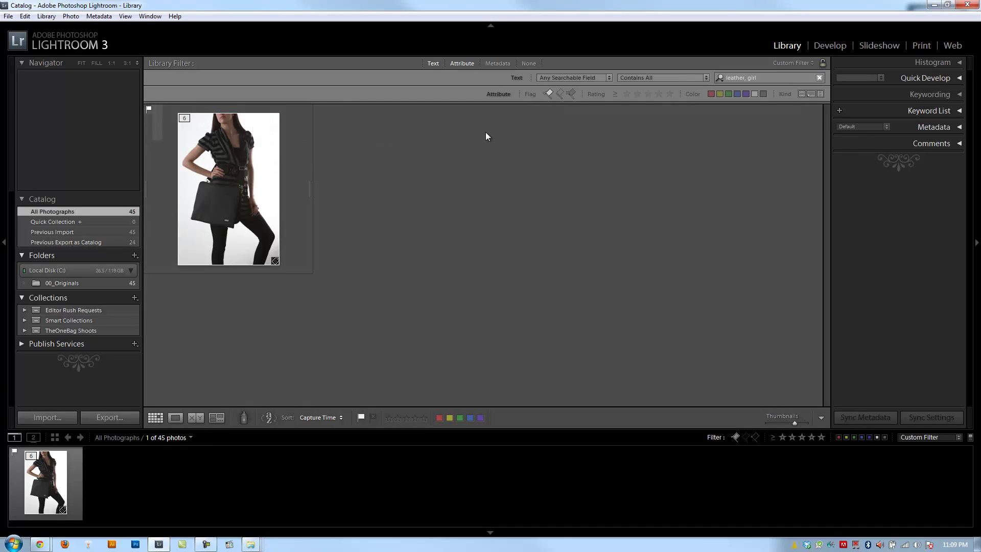
left_click(761, 79)
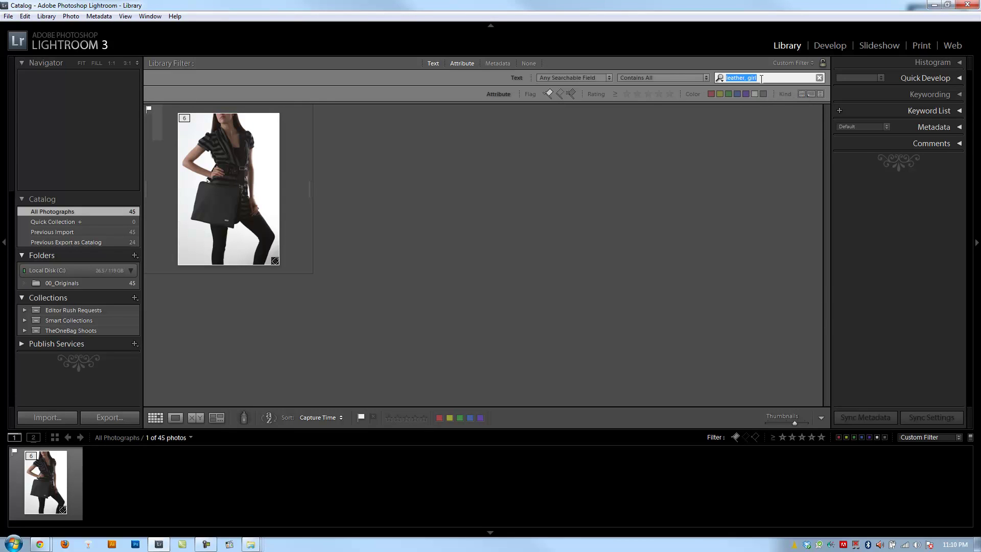
type("cow hide, girl")
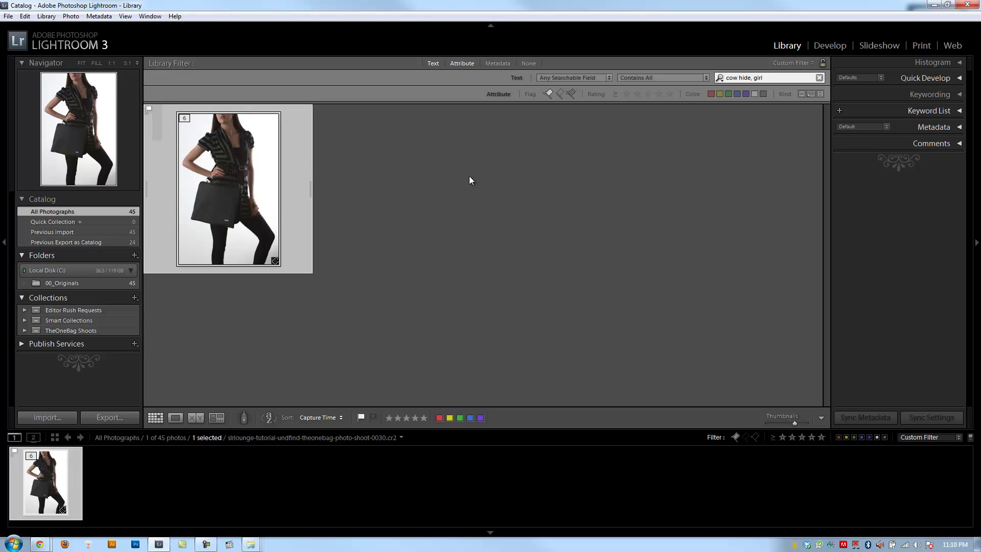
- Clear all filters to show all 45 photos and turn on grid thumbnail badges with J
left_click(457, 66)
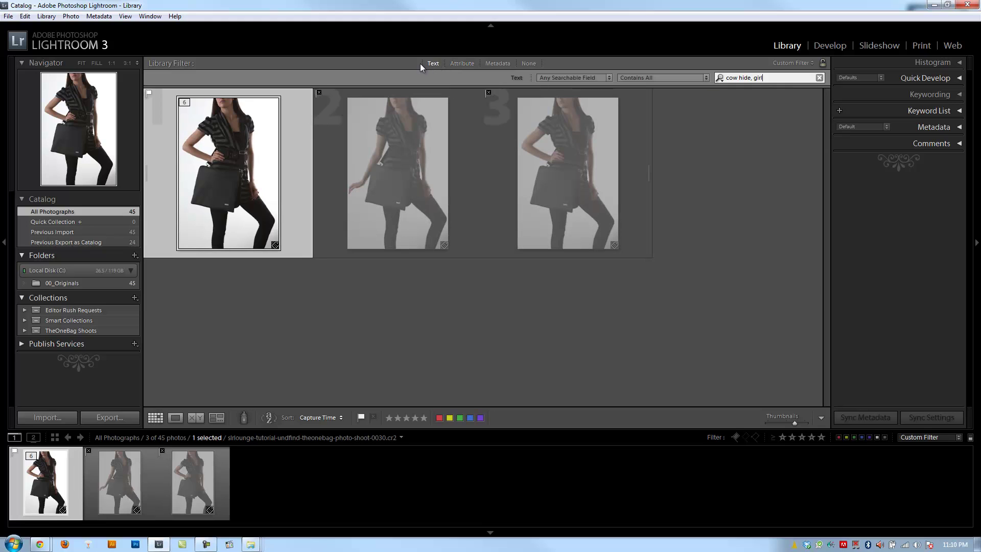
left_click(430, 62)
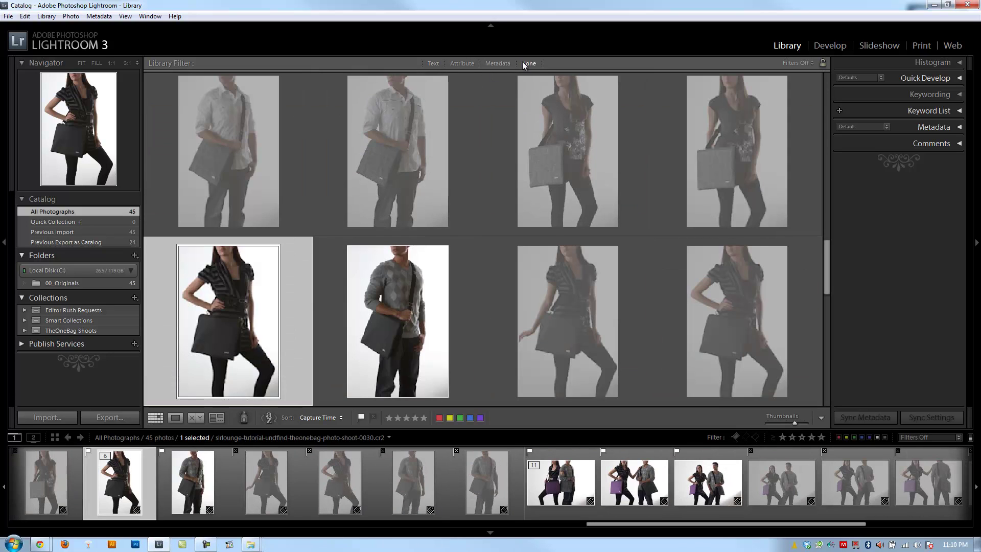
key("j")
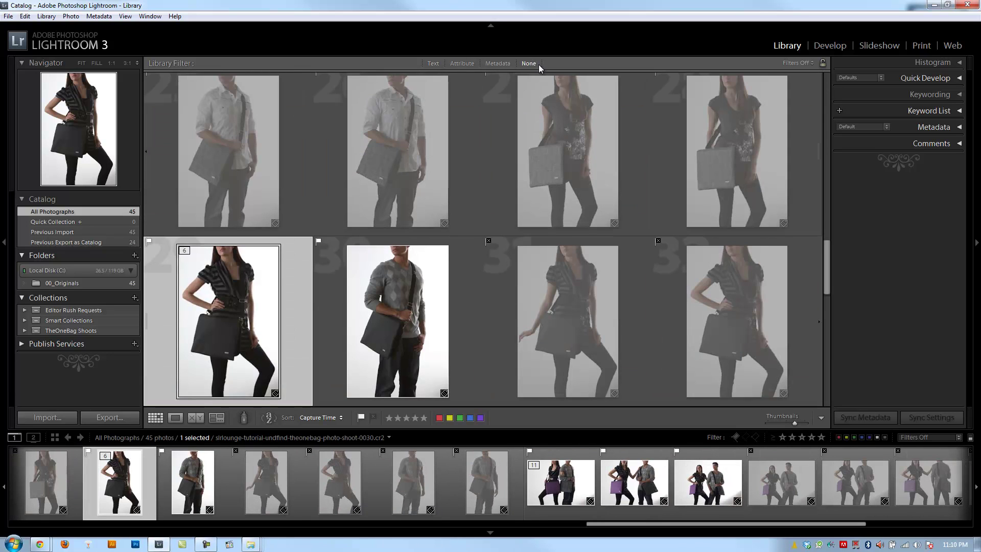
- Check the filter presets, then show the Metadata filter with Date, Camera, Lens and Label columns
left_click(808, 64)
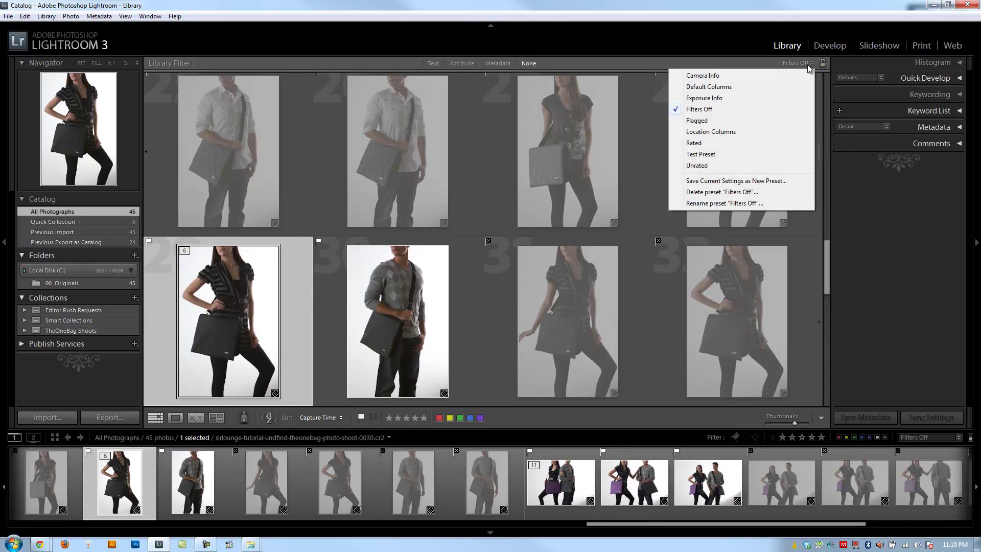
left_click(807, 64)
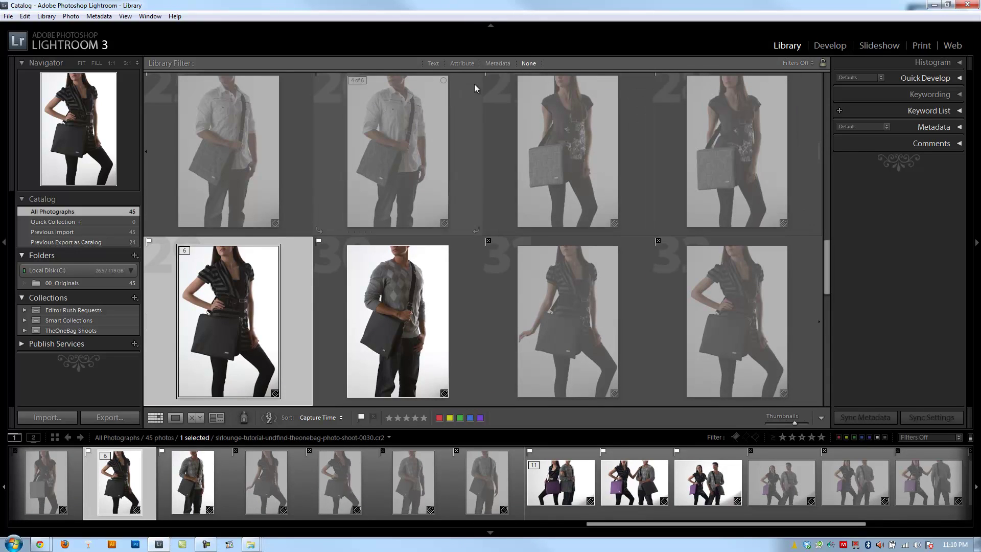
left_click(499, 60)
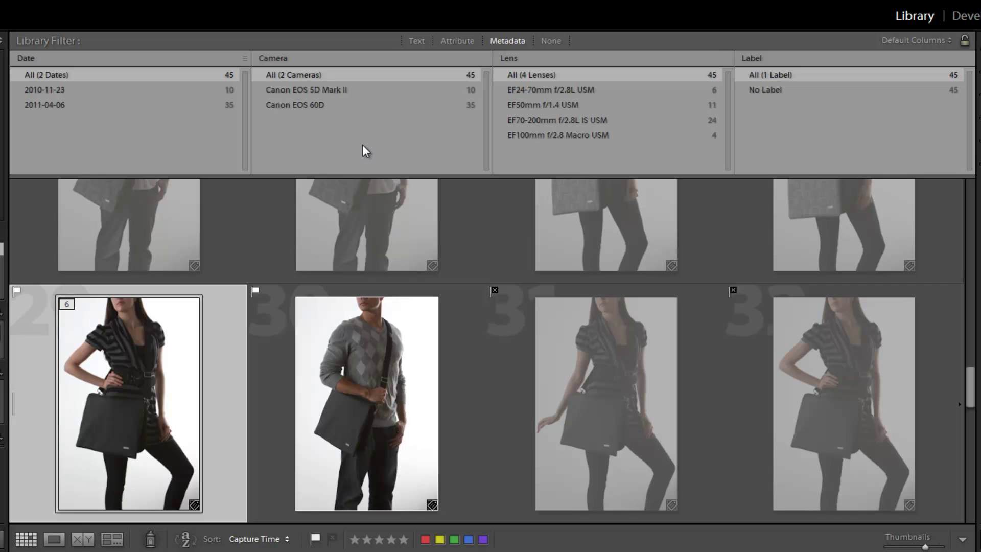
- Filter the Camera column to Canon EOS 60D (35 photos) and select the first photo
left_click(329, 104)
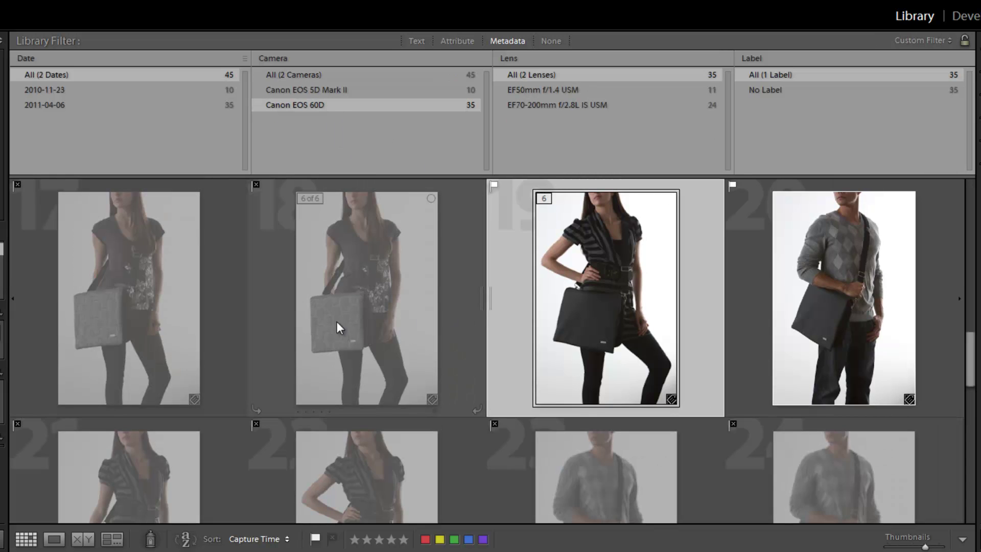
scroll(330, 329, "up", 5)
left_click(138, 358)
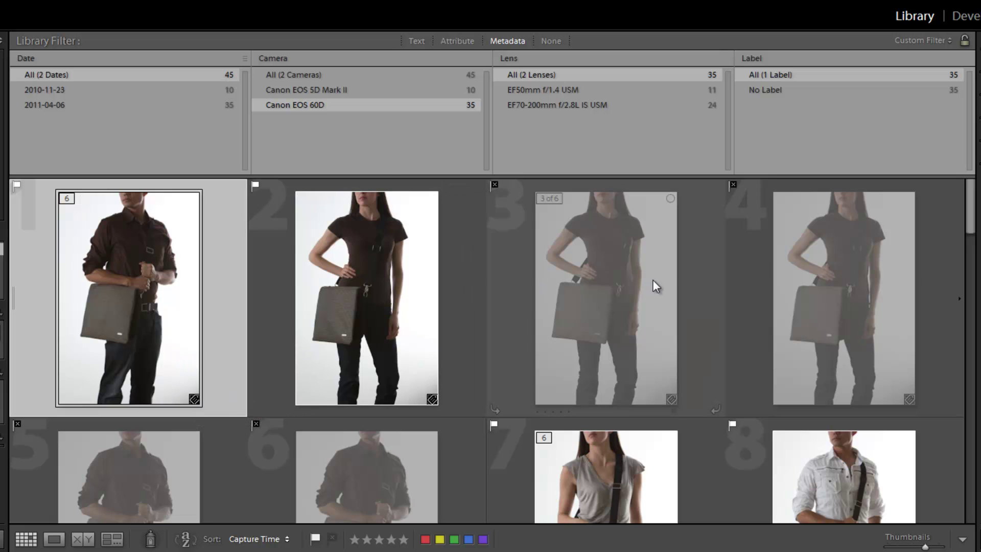
scroll(653, 280, "down", 2)
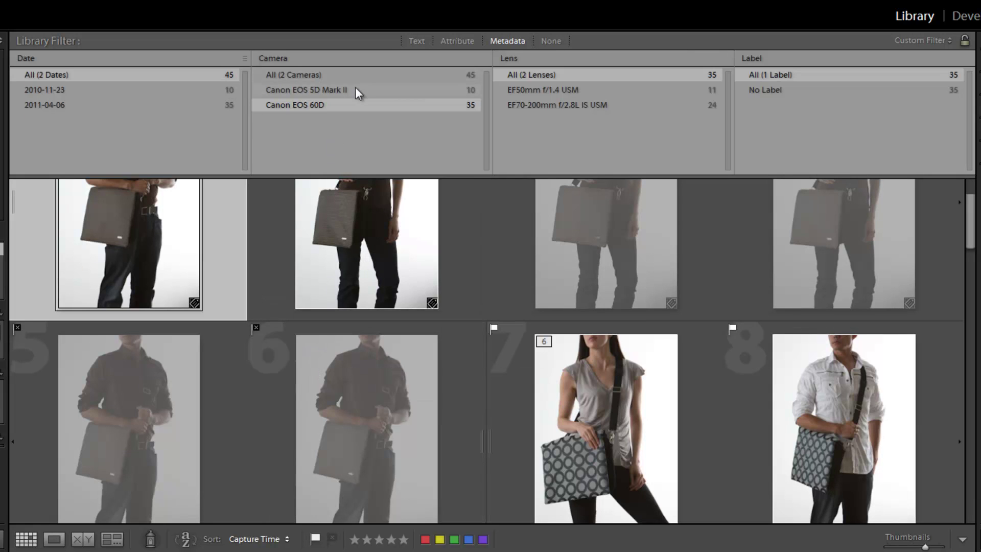
scroll(238, 376, "up", 2)
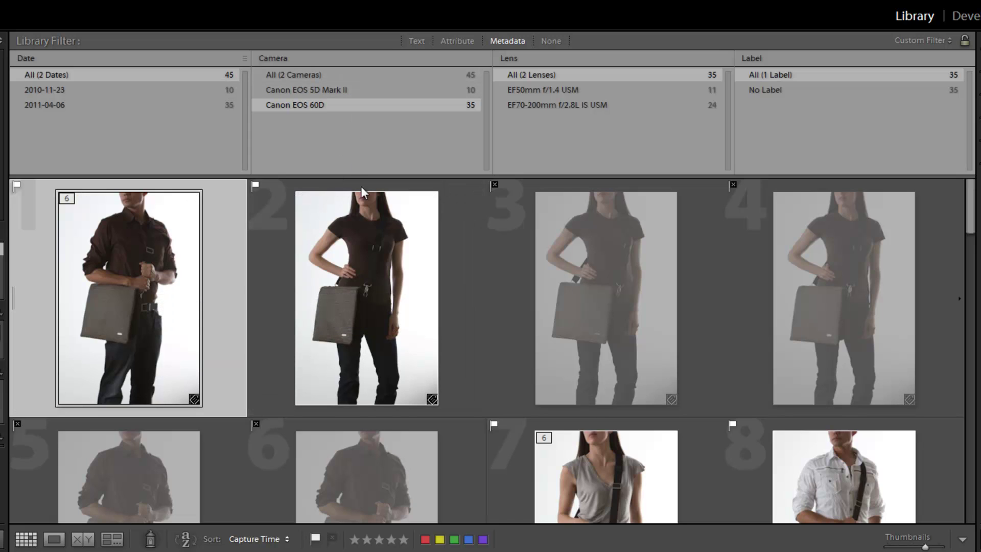
scroll(621, 318, "down", 6)
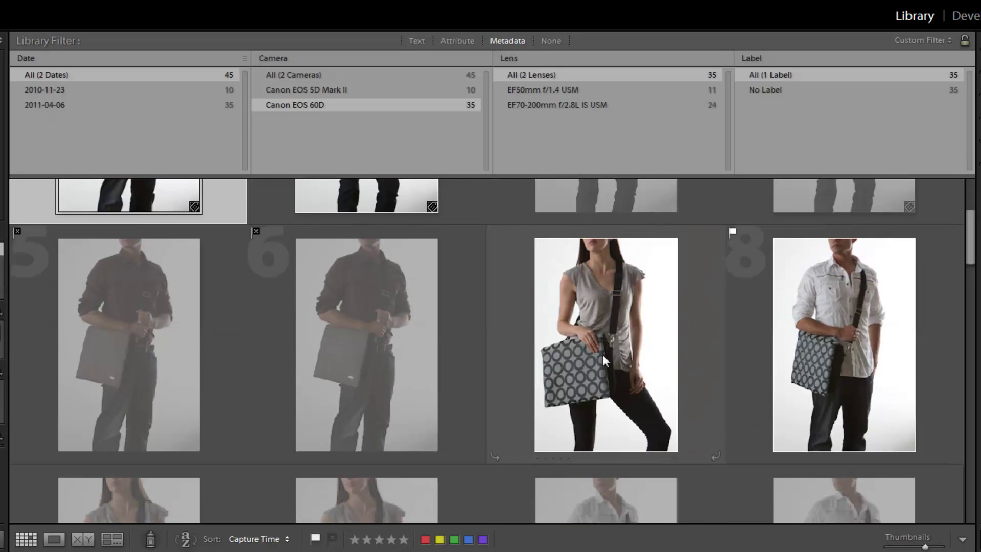
scroll(565, 437, "down", 2)
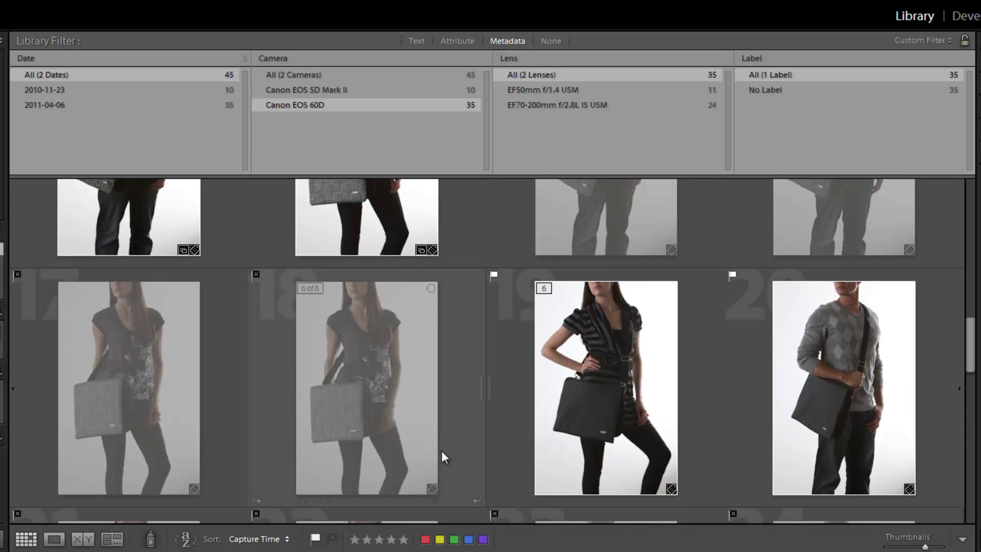
- Open photo 18 in Loupe view and set the Metadata panel to the EXIF preset
double_click(336, 353)
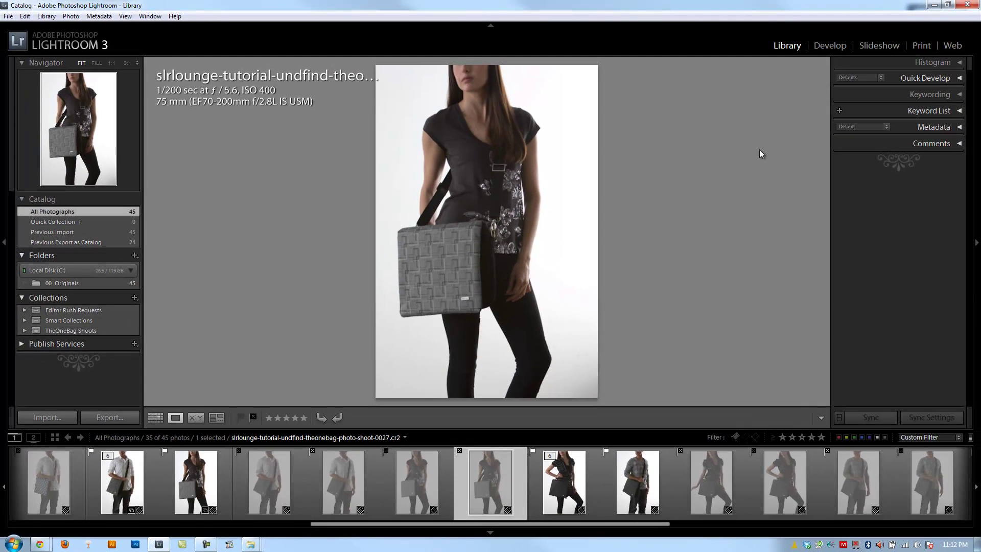
left_click(927, 127)
left_click(851, 127)
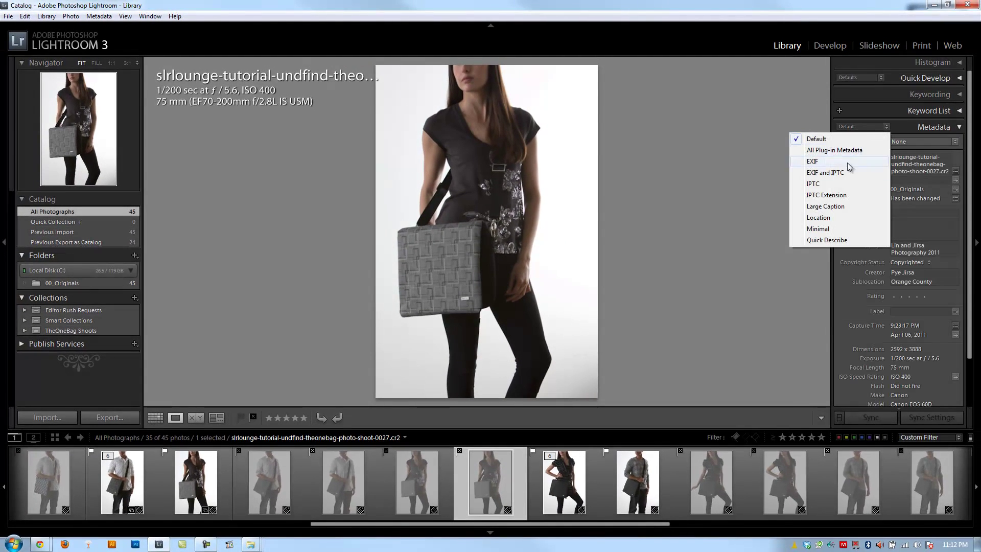
left_click(844, 167)
left_click(836, 158)
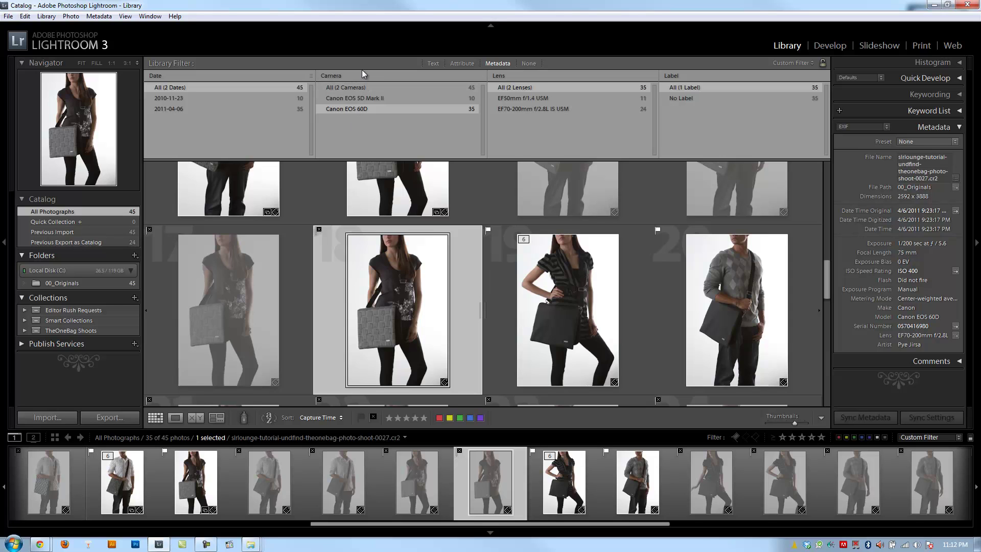
- Change the Camera filter column to Camera Serial Number
left_click(341, 77)
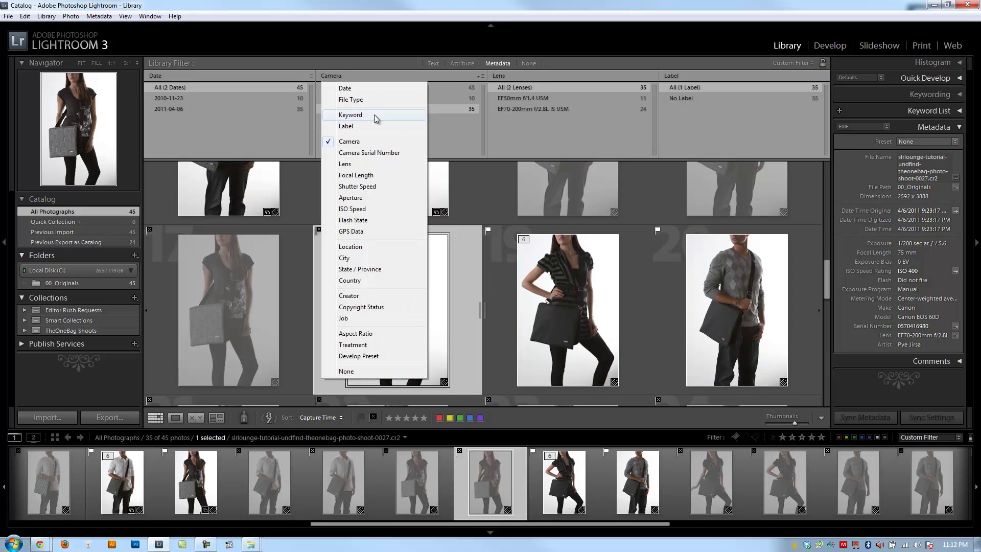
left_click(375, 154)
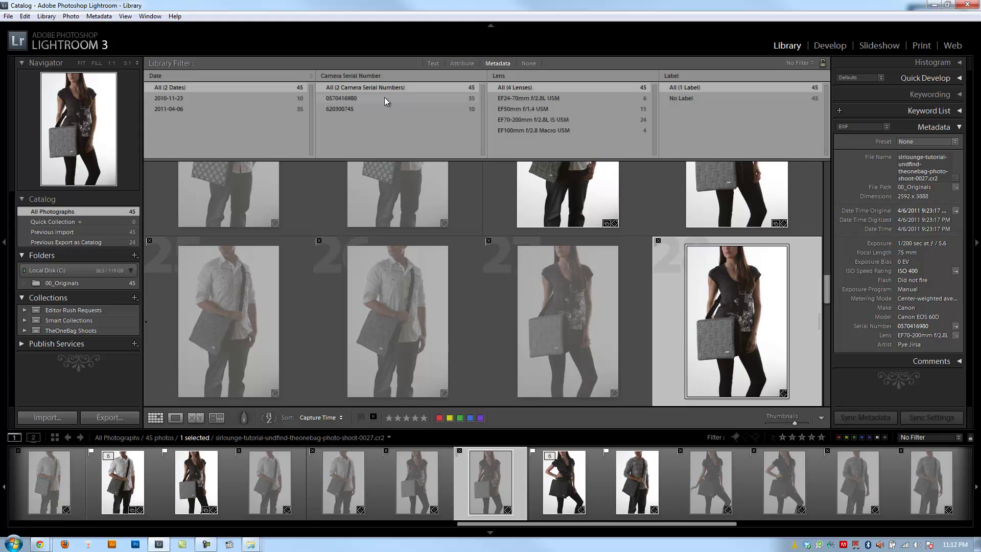
- Filter to the 35-photo camera serial, select all, and add the photographer's 'Shots' keyword
scroll(423, 323, "up", 5)
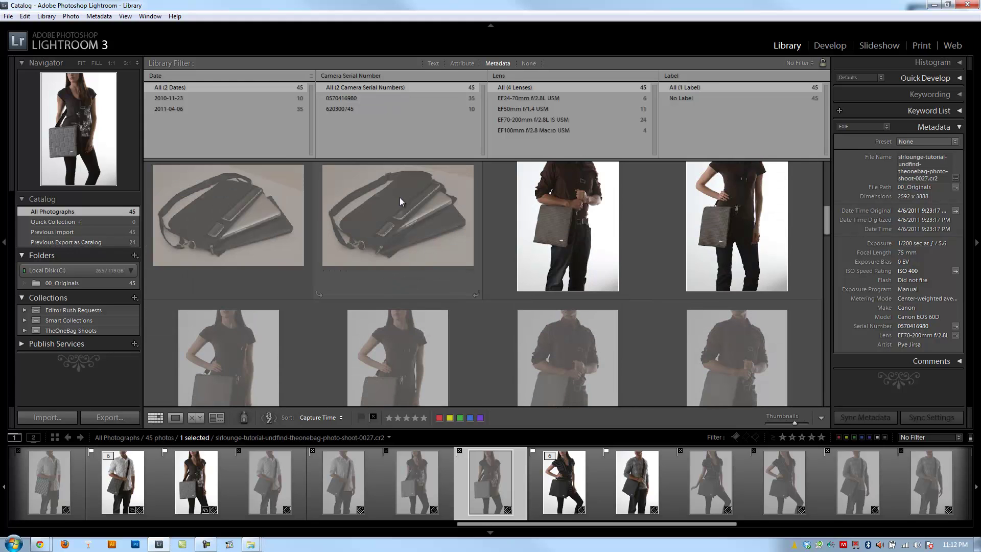
left_click(381, 99)
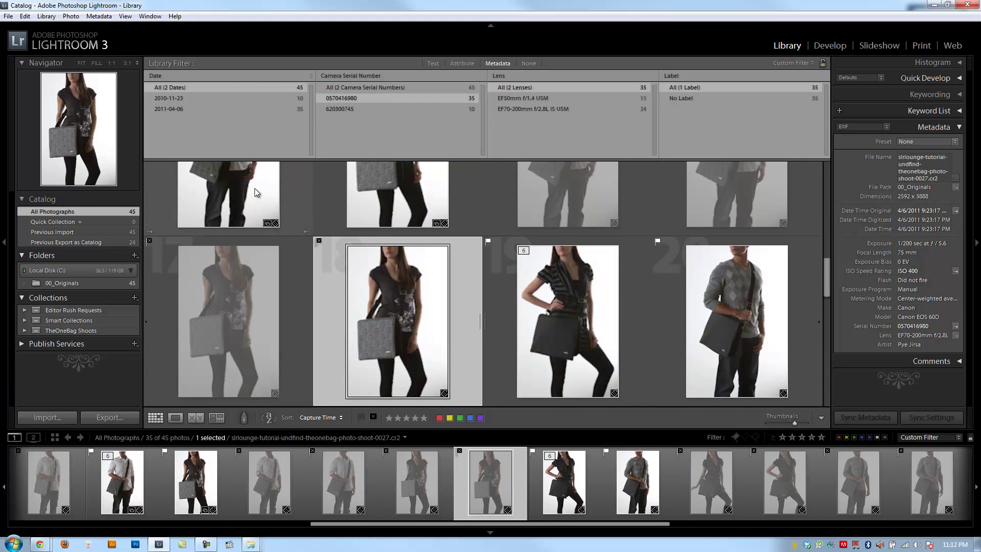
key("ctrl+a")
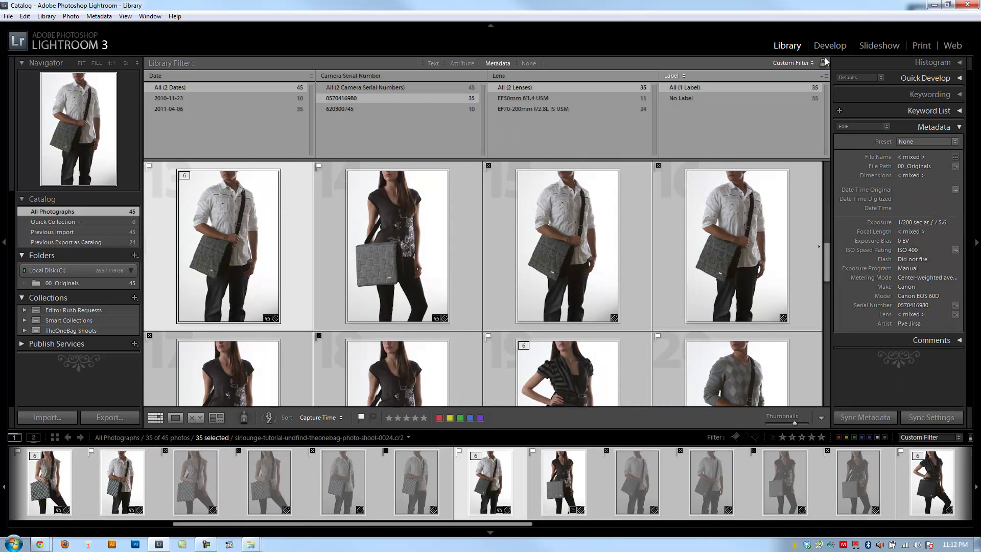
left_click(928, 94)
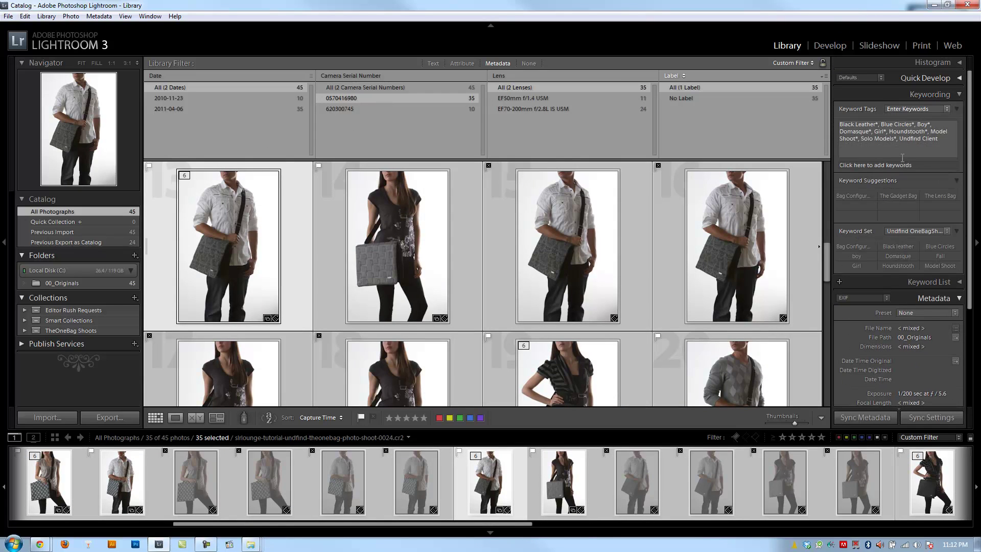
left_click(942, 141)
type(", Tommy")
type("'s Shots")
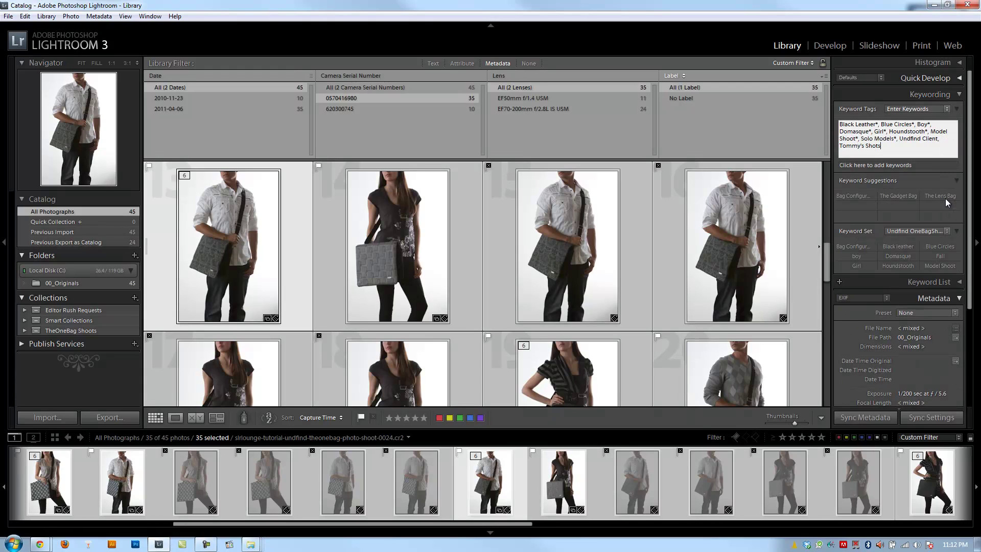
key("Return")
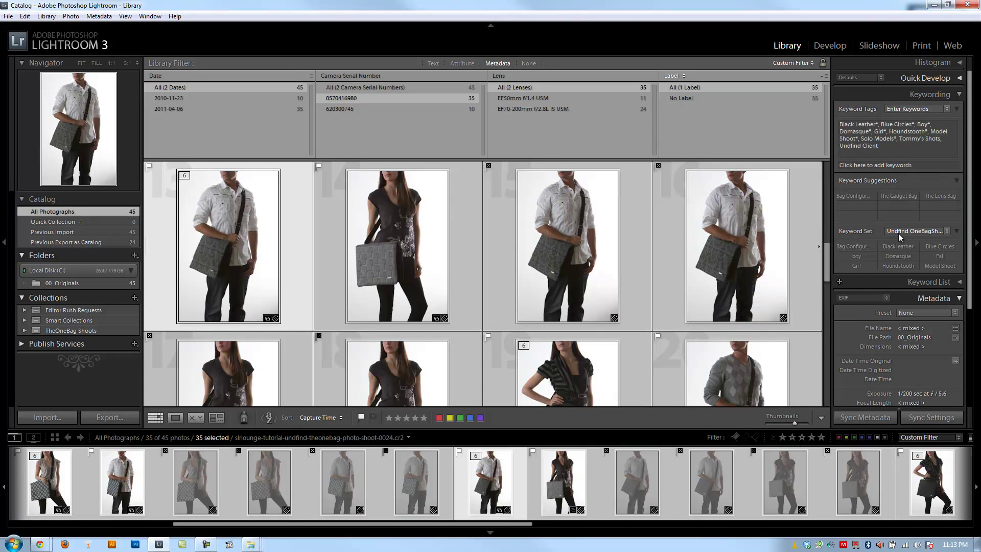
scroll(915, 322, "down", 1)
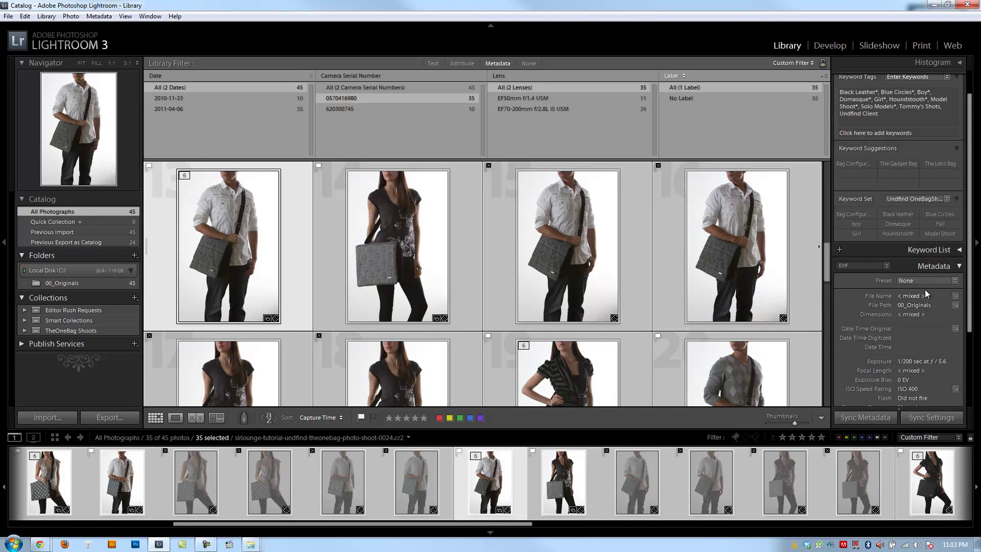
- Untick 'Put New Keywords Inside this Keyword' for Bag Configurations in the Keyword List
left_click(934, 251)
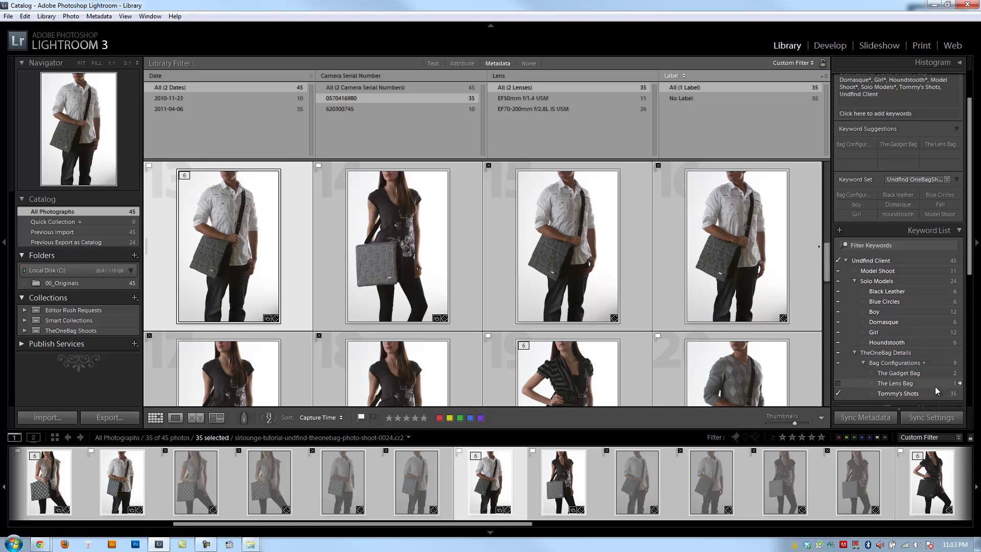
mouse_move(955, 397)
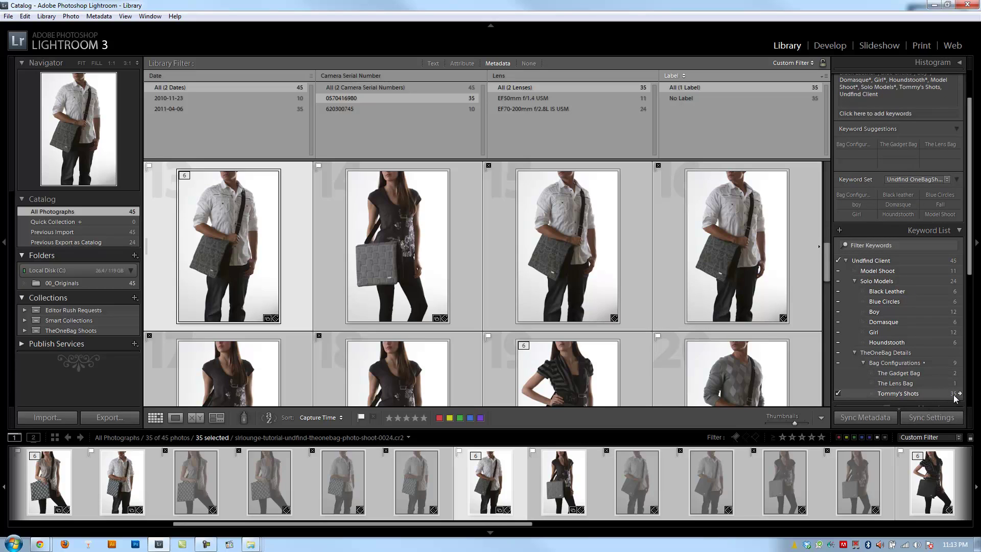
right_click(916, 366)
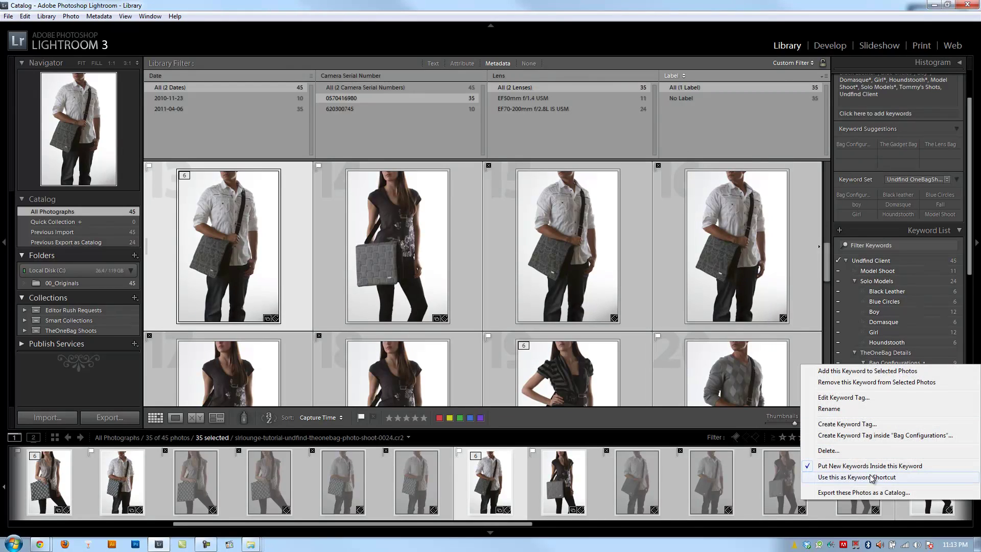
left_click(850, 466)
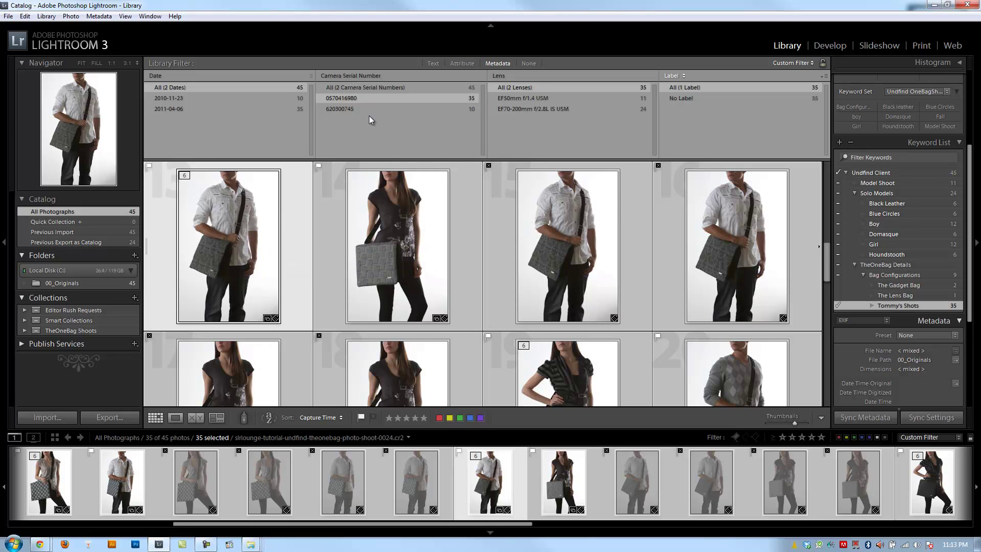
- Clear the filter, switch the first column to ISO Speed, and select ISO 1600 (7 photos)
left_click(532, 62)
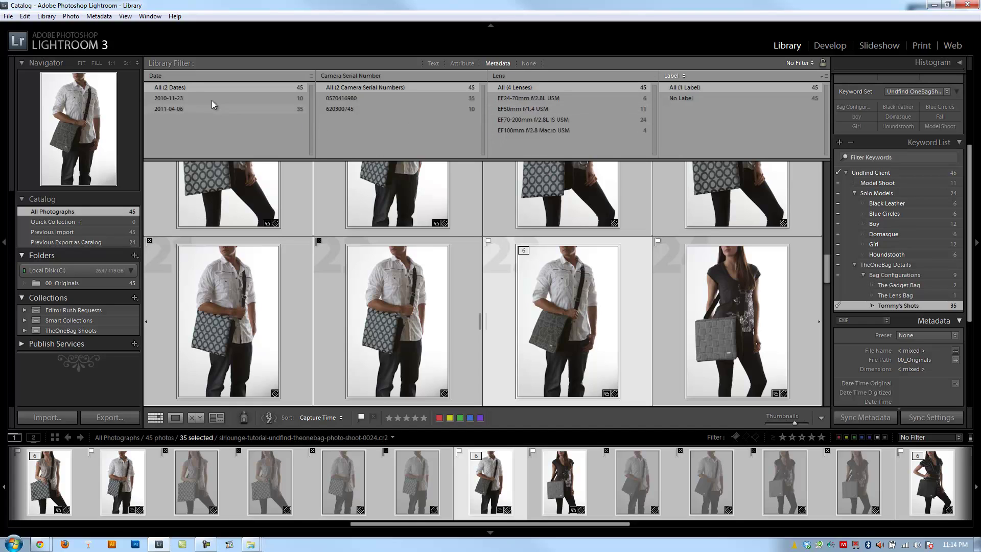
left_click(166, 77)
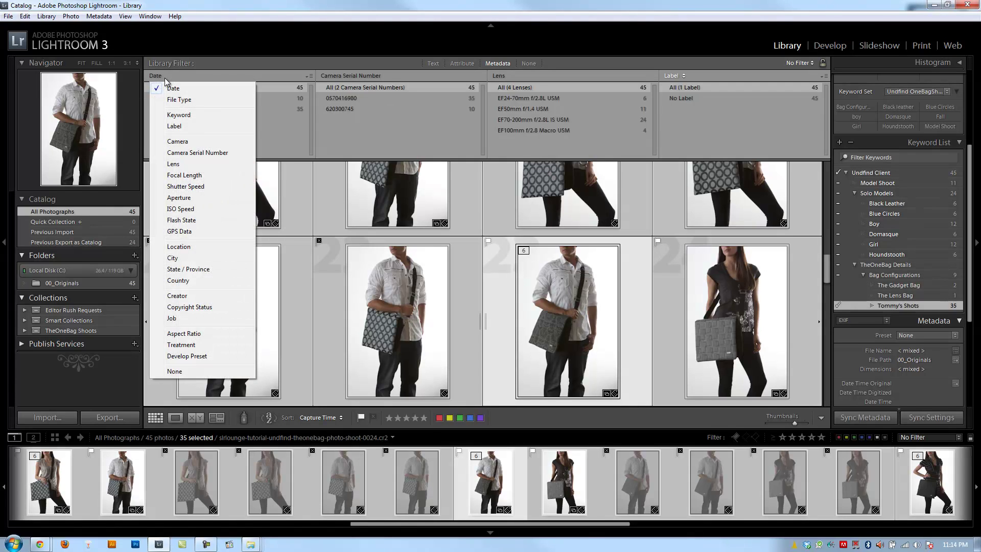
left_click(198, 209)
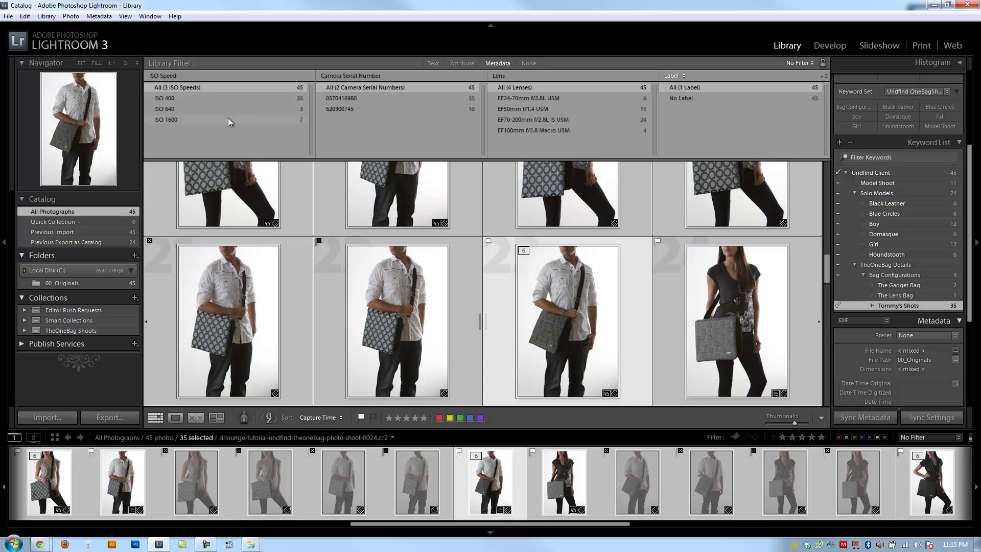
left_click(228, 121)
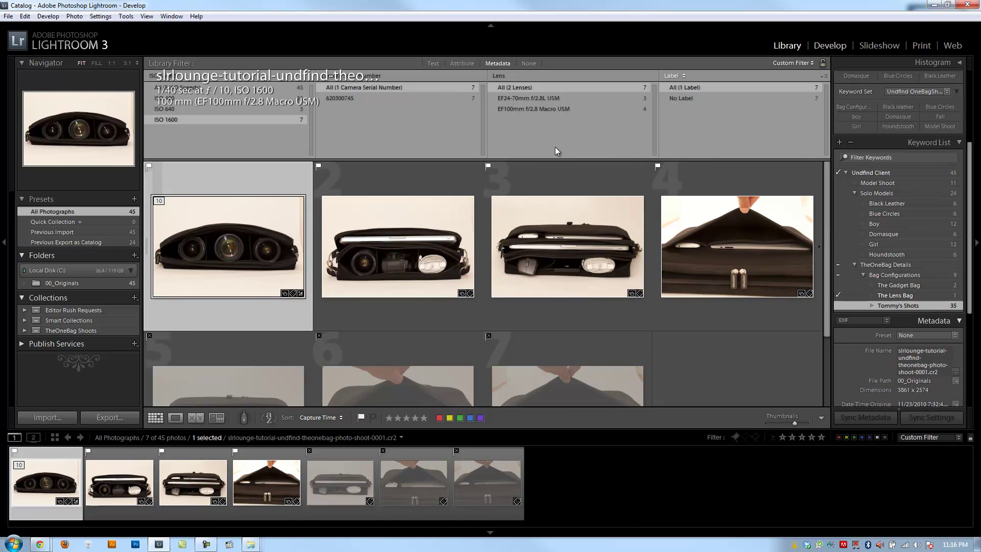
- Open the first ISO 1600 bag photo in the Develop module and expand the Detail panel
left_click(830, 45)
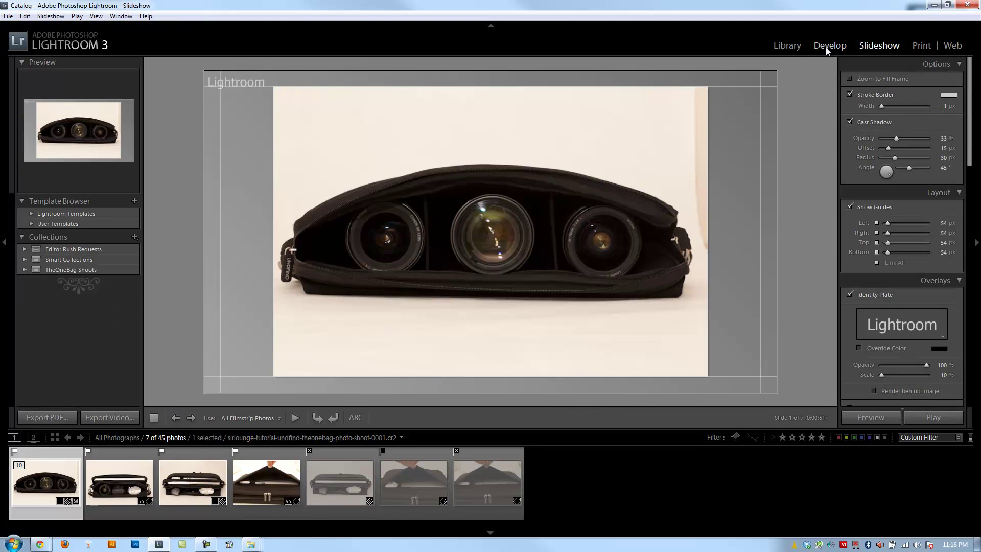
left_click(827, 49)
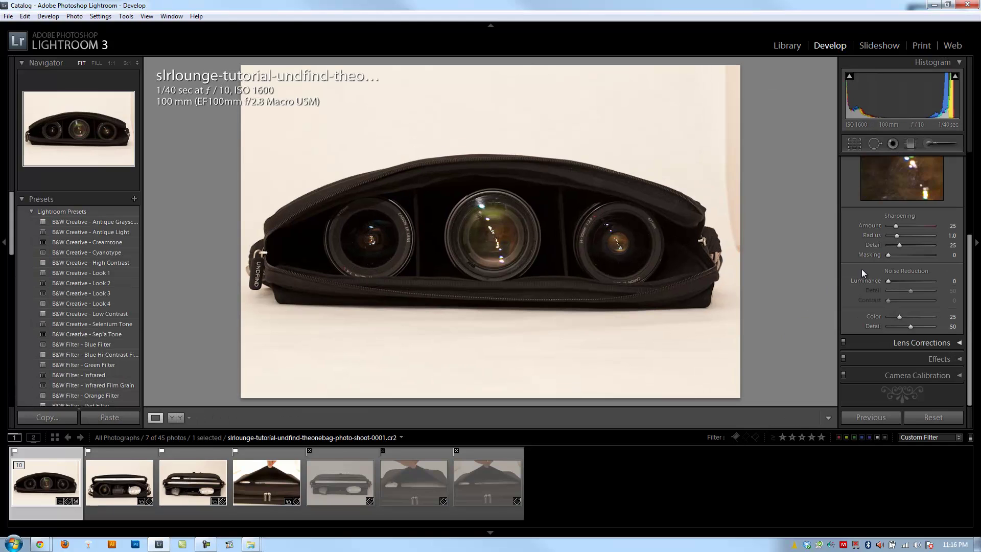
scroll(946, 203, "up", 2)
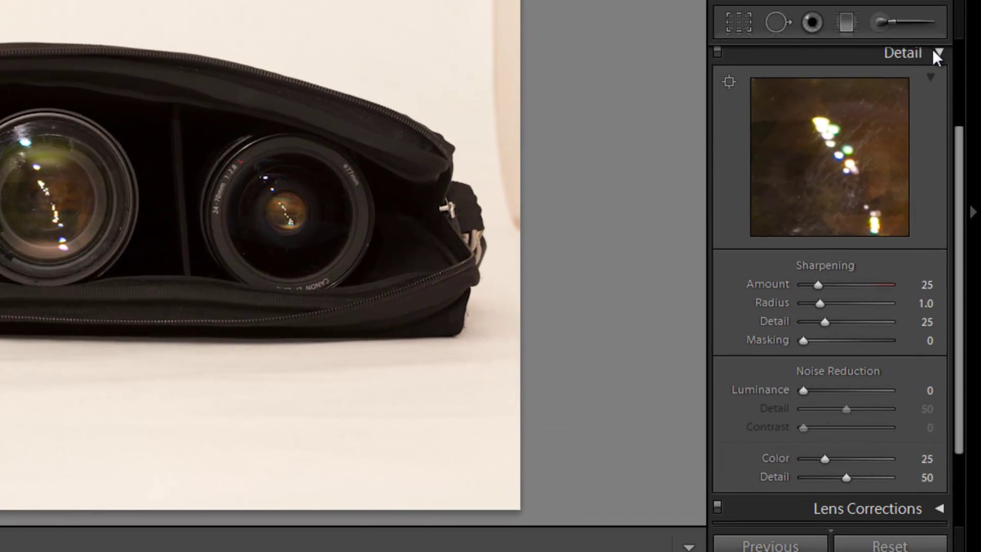
left_click(936, 53)
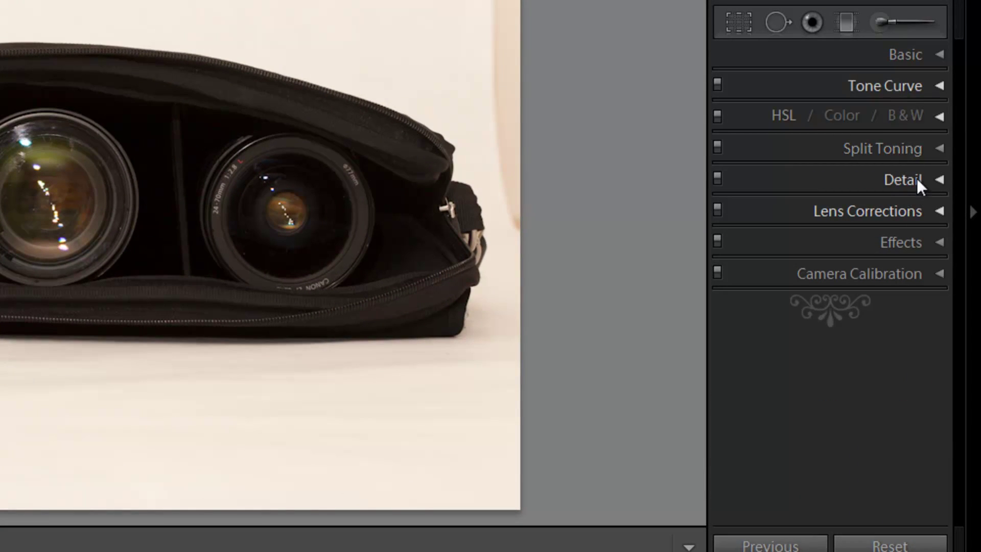
left_click(912, 183)
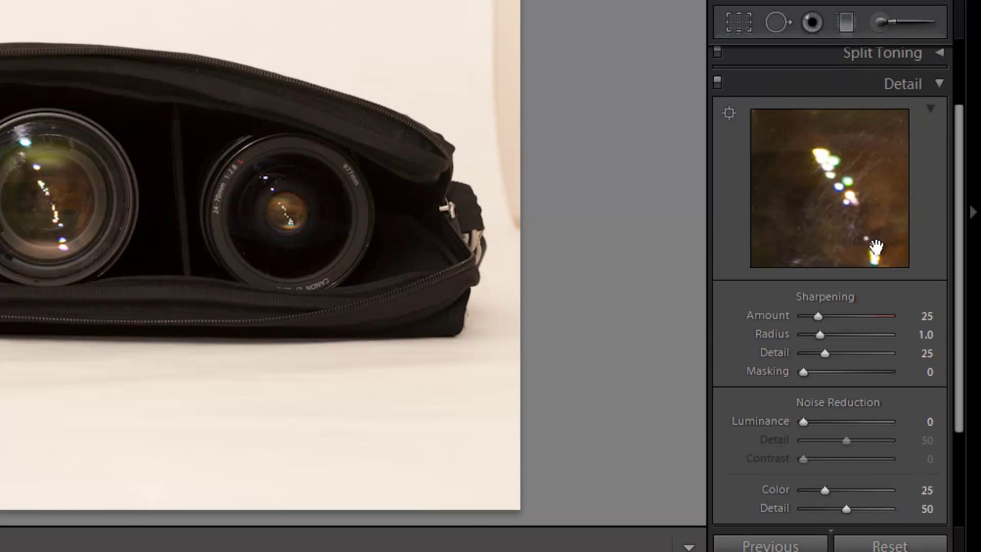
- Set Noise Reduction Luminance to 15
scroll(885, 301, "down", 3)
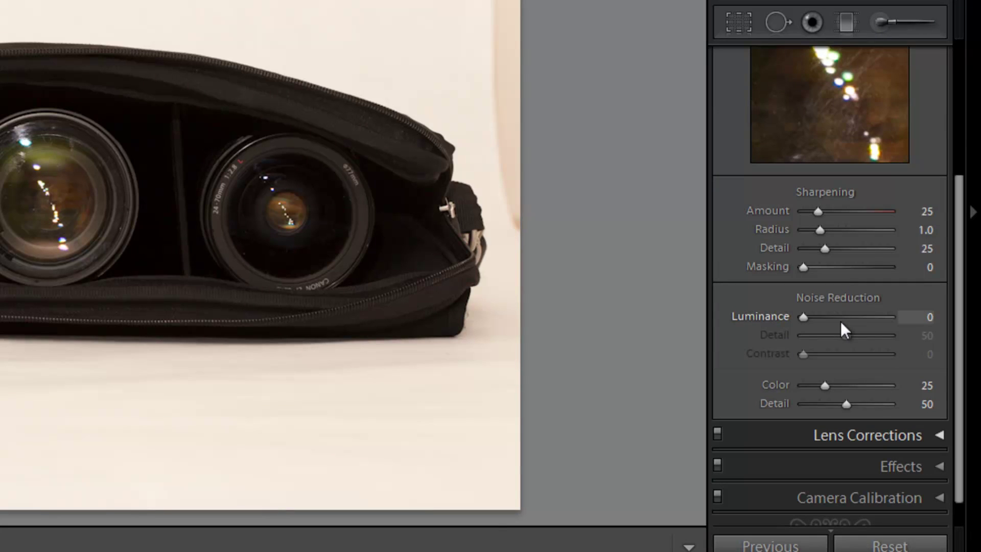
key("Up")
key("Up")
key("Up")
key("Up")
key("Down")
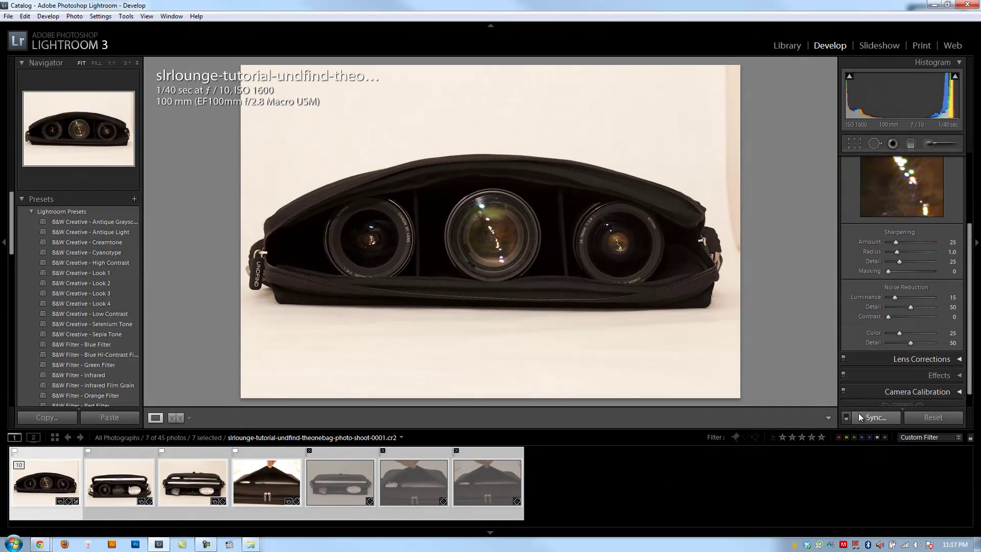
- Synchronize only the Noise Reduction setting across the seven selected photos, then press G for the Library grid
left_click(870, 418)
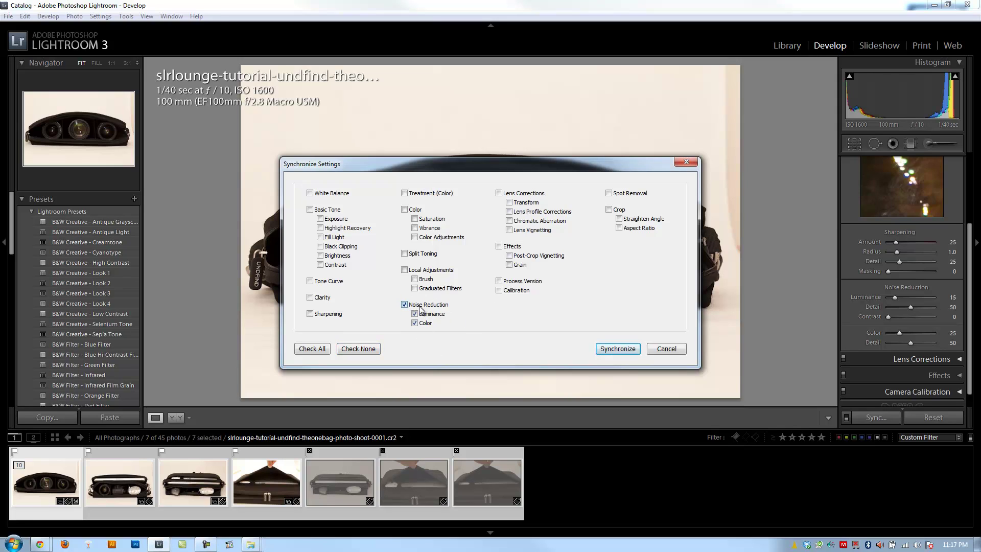
left_click(599, 349)
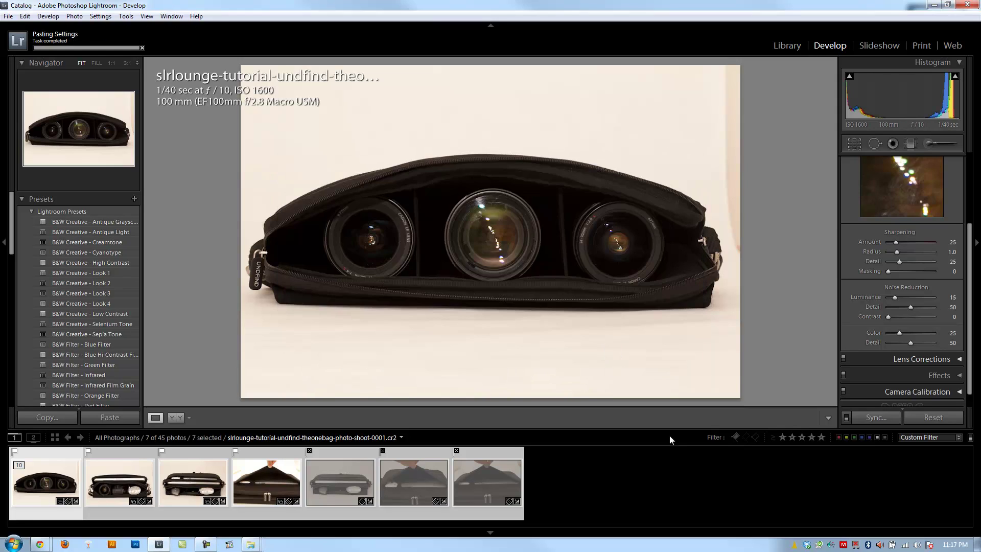
key("g")
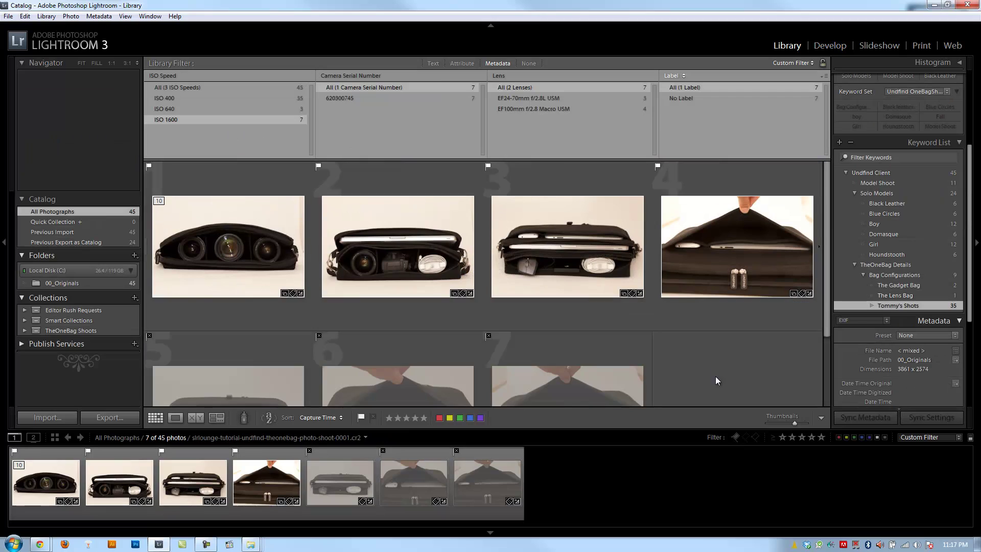
- Deselect all photos and set the Library Filter to None
key("ctrl+d")
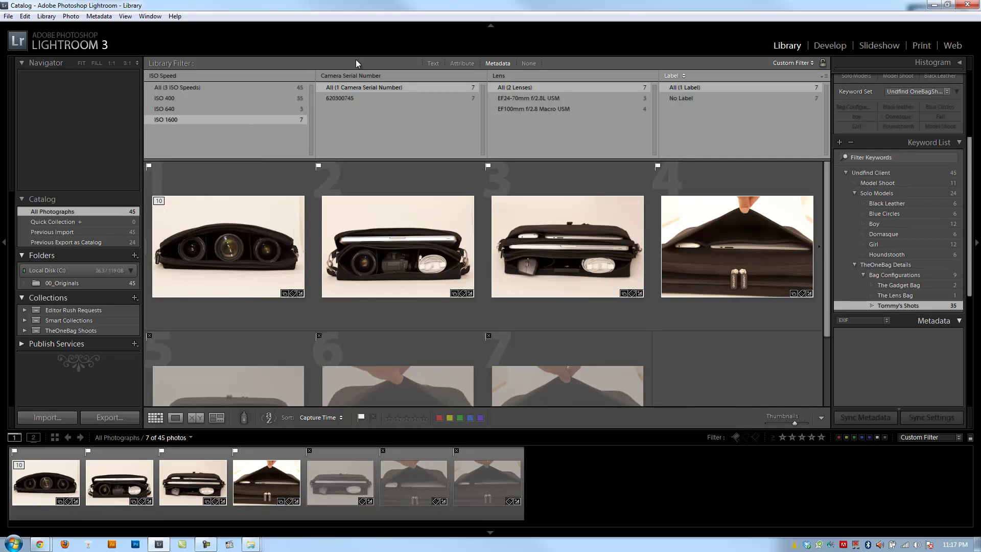
left_click(503, 63)
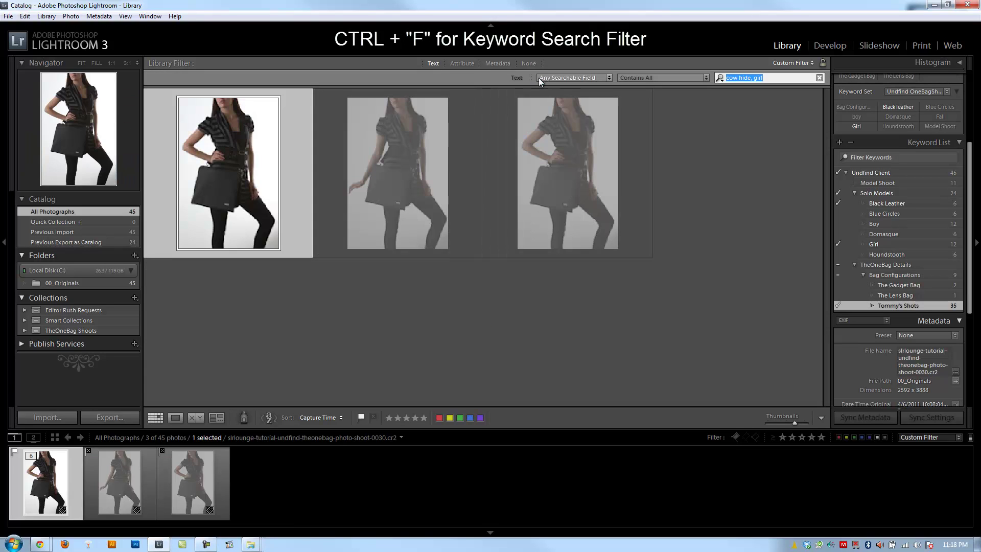
- Set the Text filter to Any Searchable Field with the Contains rule, searching for 125
left_click(540, 77)
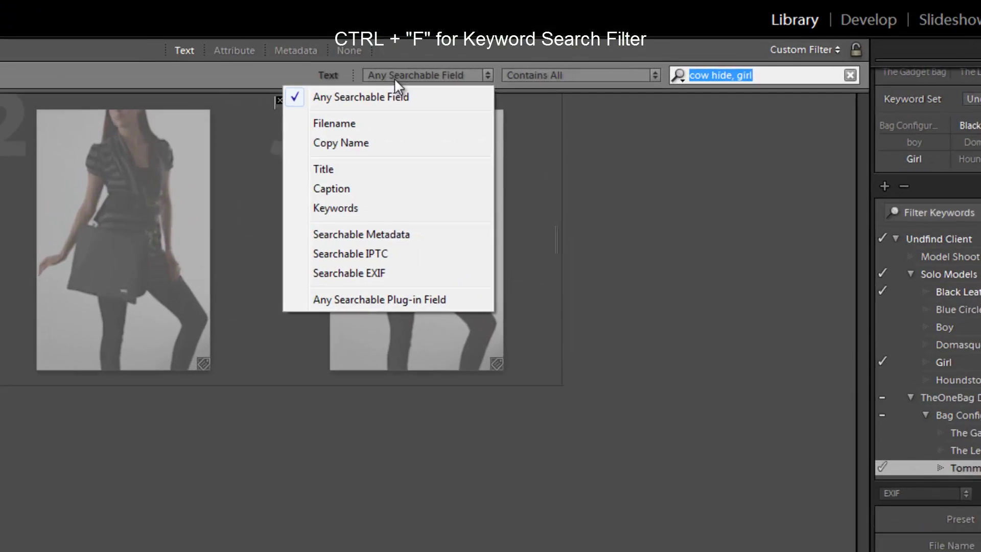
left_click(643, 76)
left_click(646, 76)
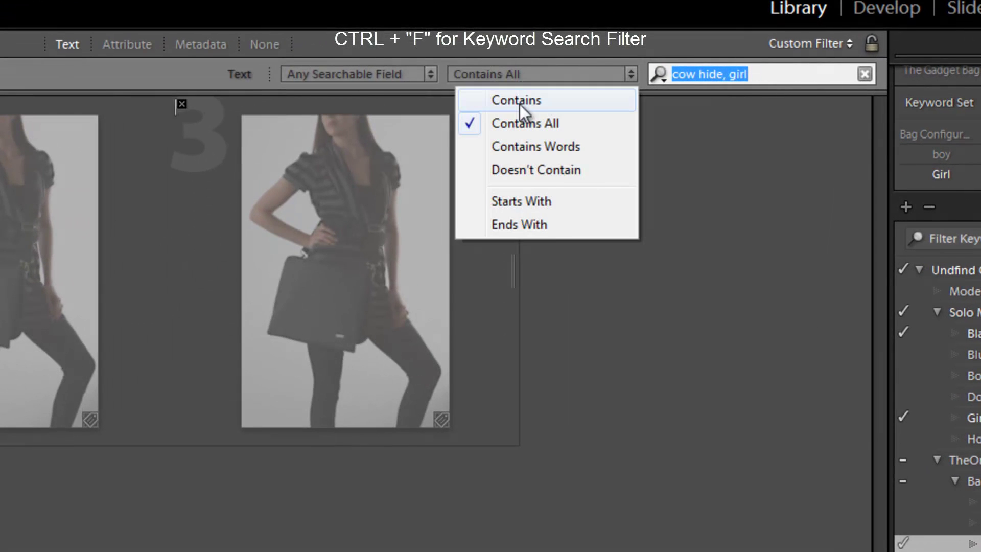
left_click(520, 101)
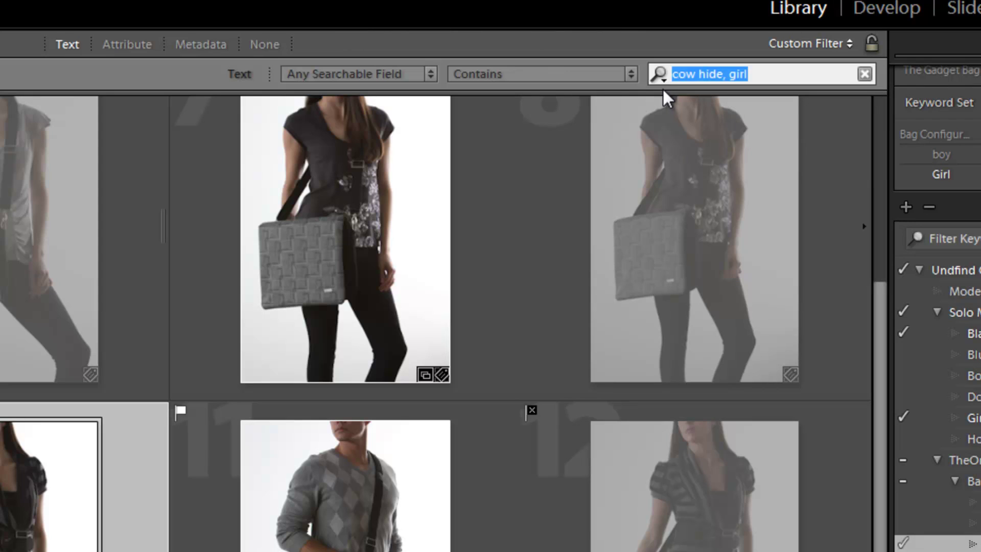
type("125")
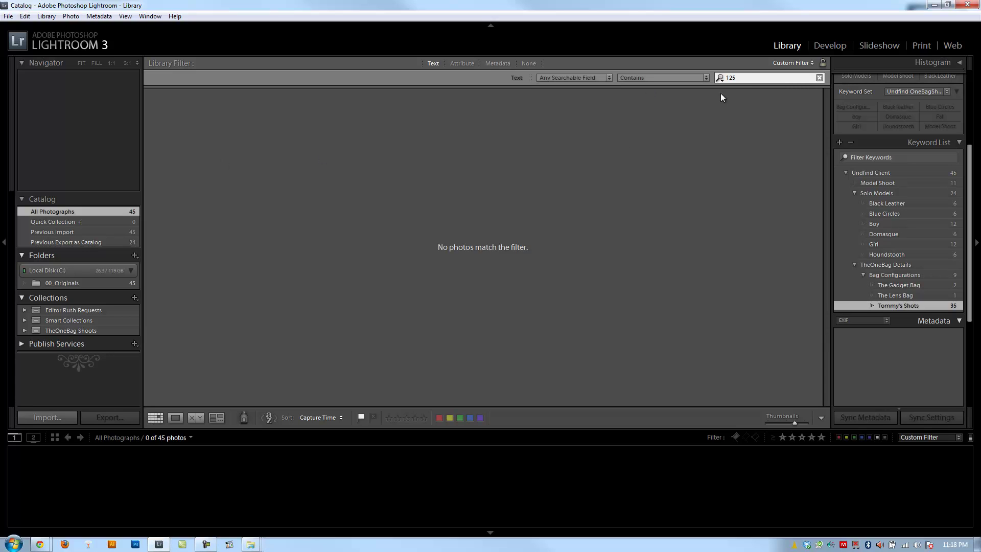
- Replace the search term 125 with 256 in the Library Filter search box
left_click_drag(746, 78, 717, 83)
type("2")
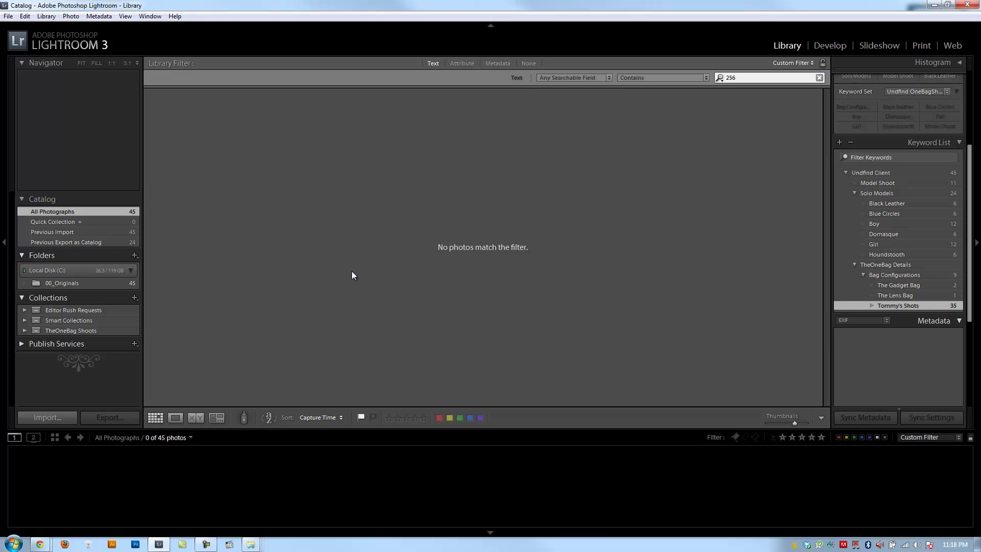